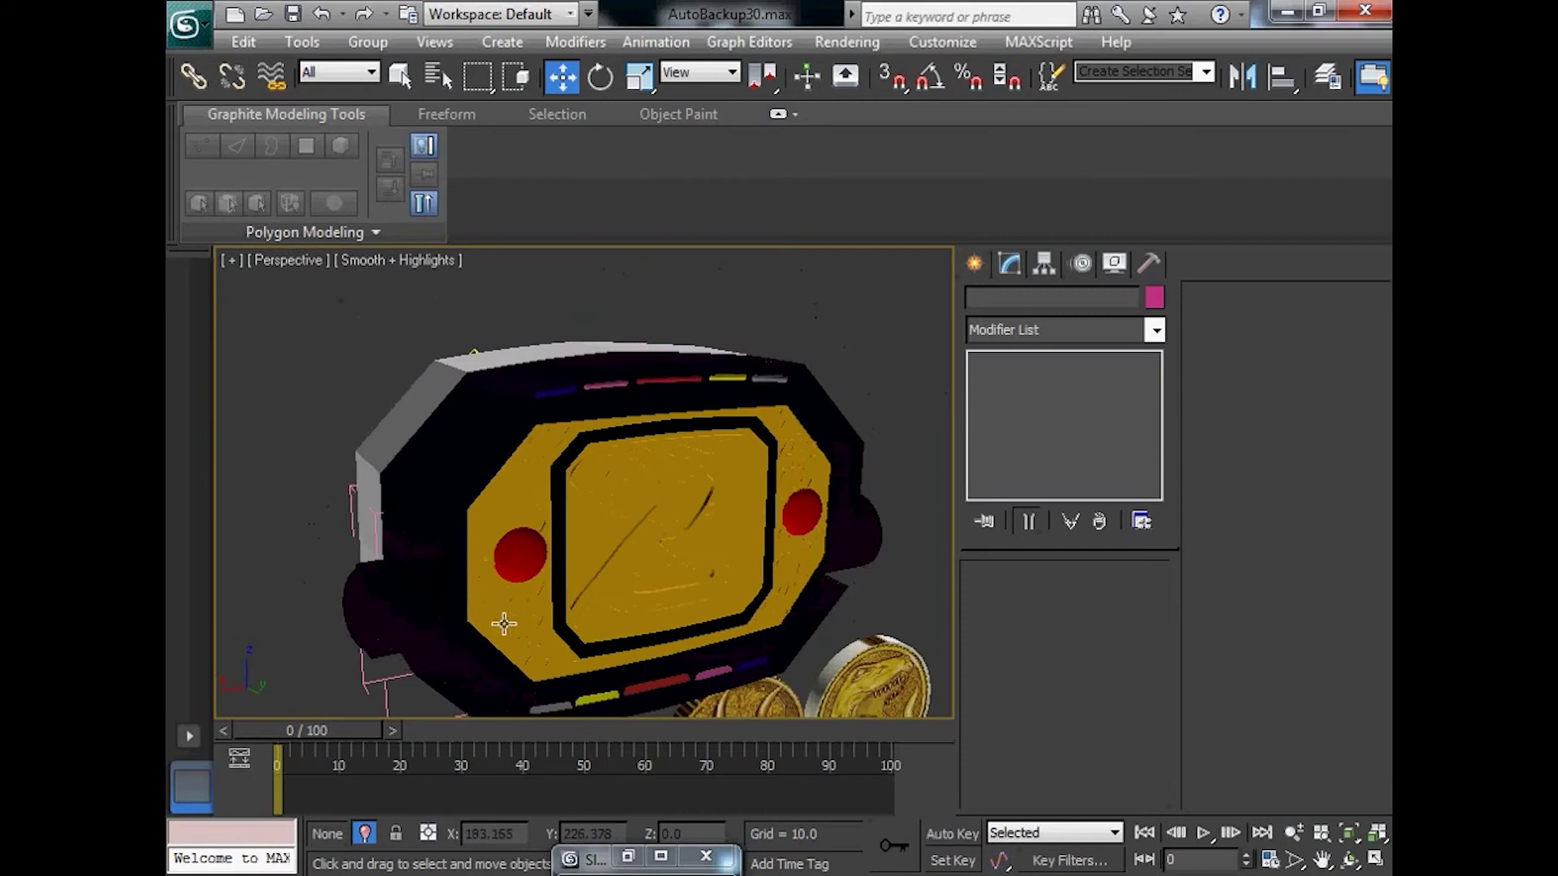
# Play the morpher's opening animation from the front, stop it and scrub to frame 100
pyautogui.keyDown('alt'); pyautogui.moveTo(689, 591); pyautogui.dragTo(598, 592, button='middle'); pyautogui.keyUp('alt')
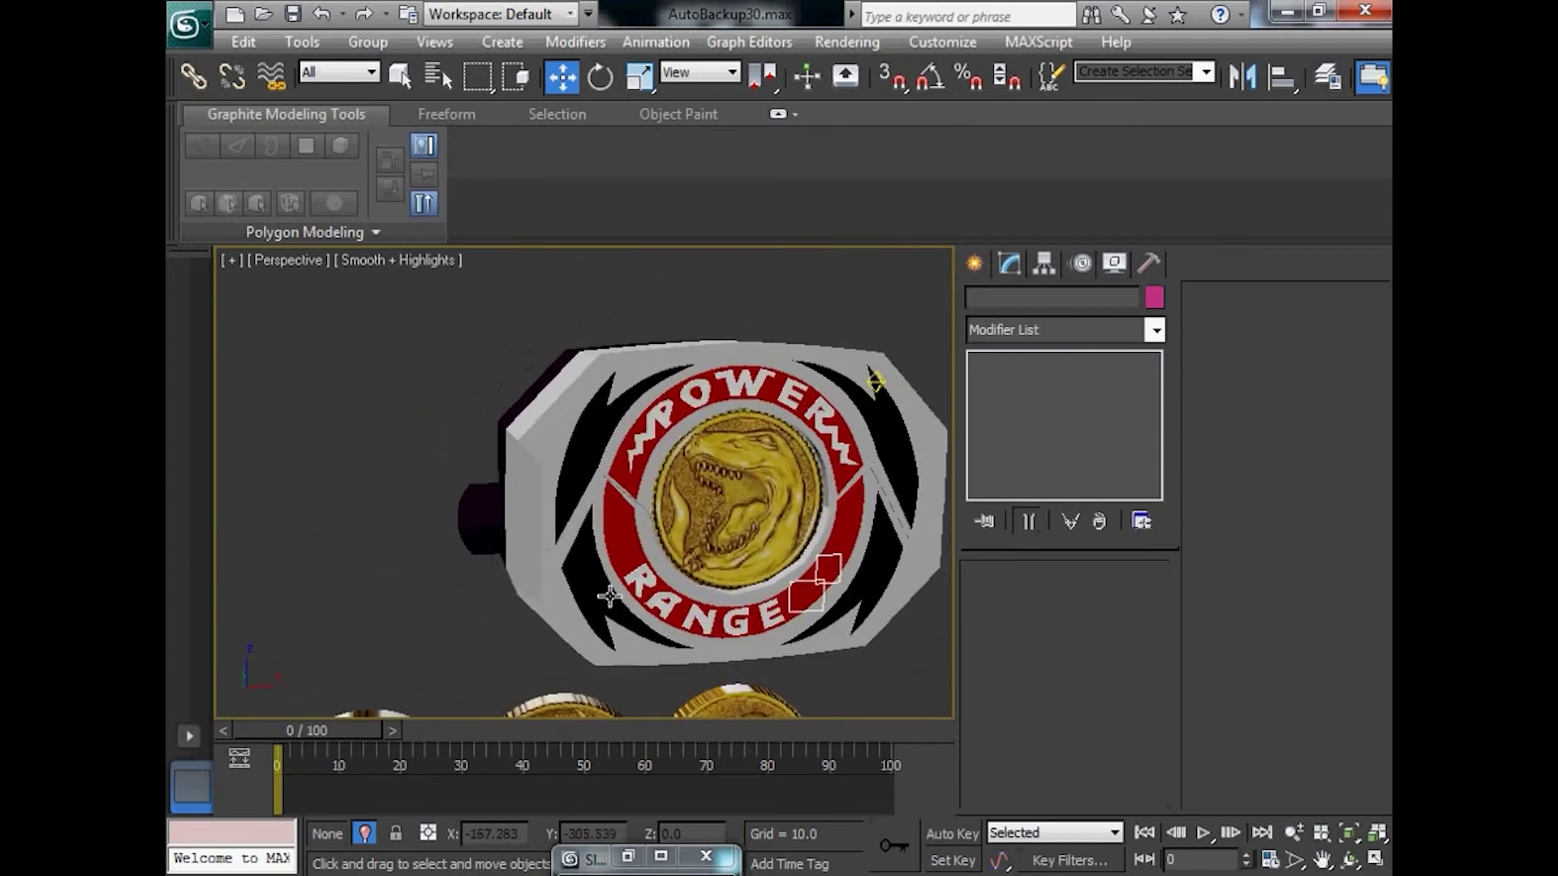
pyautogui.click(1205, 833)
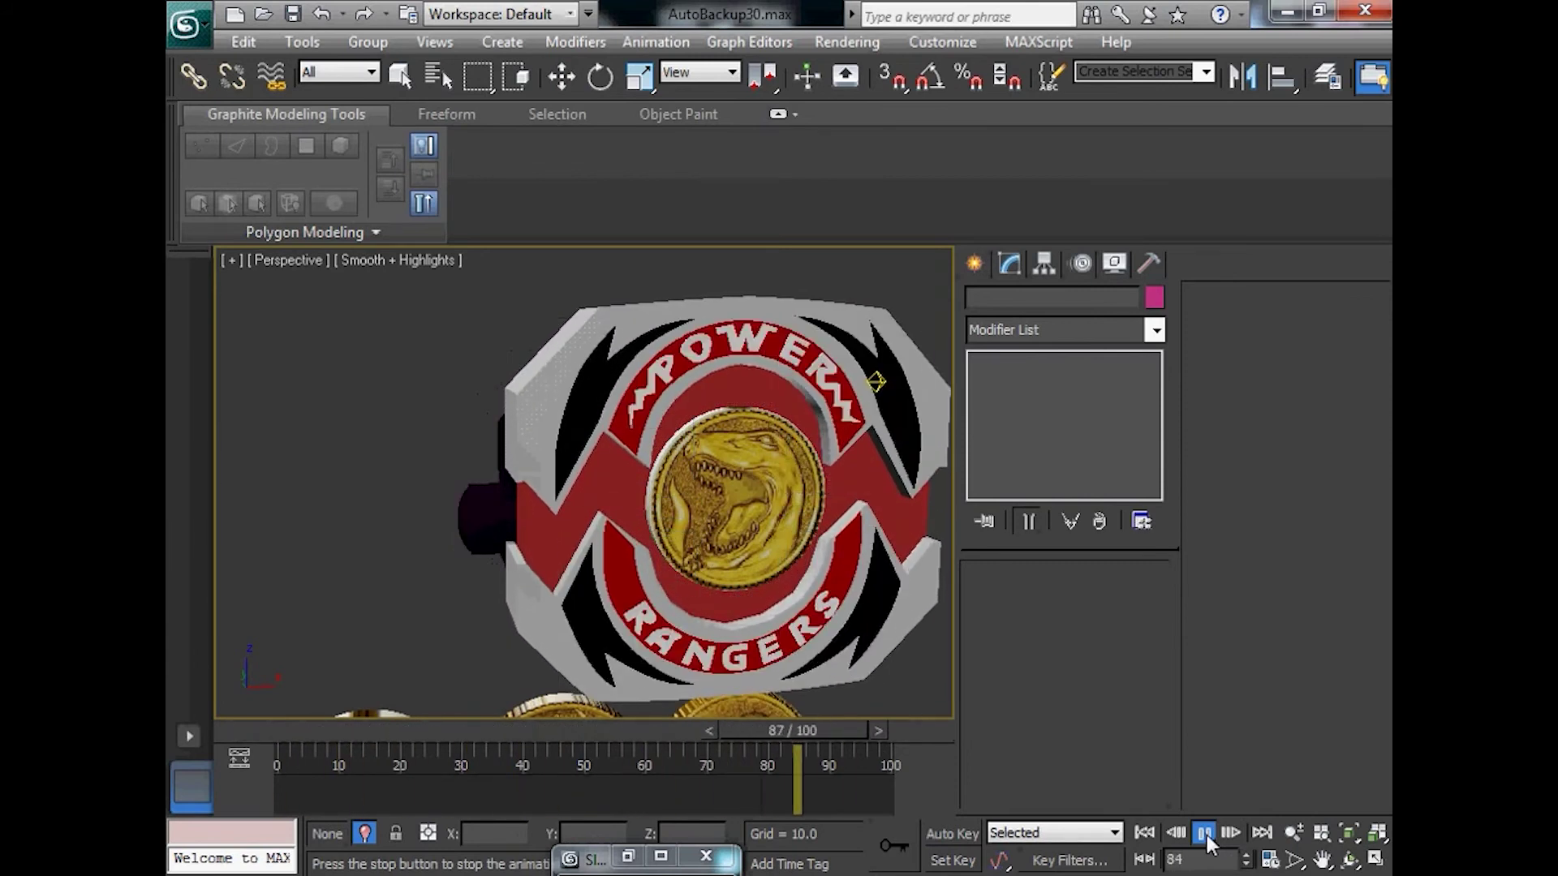
pyautogui.click(1206, 834)
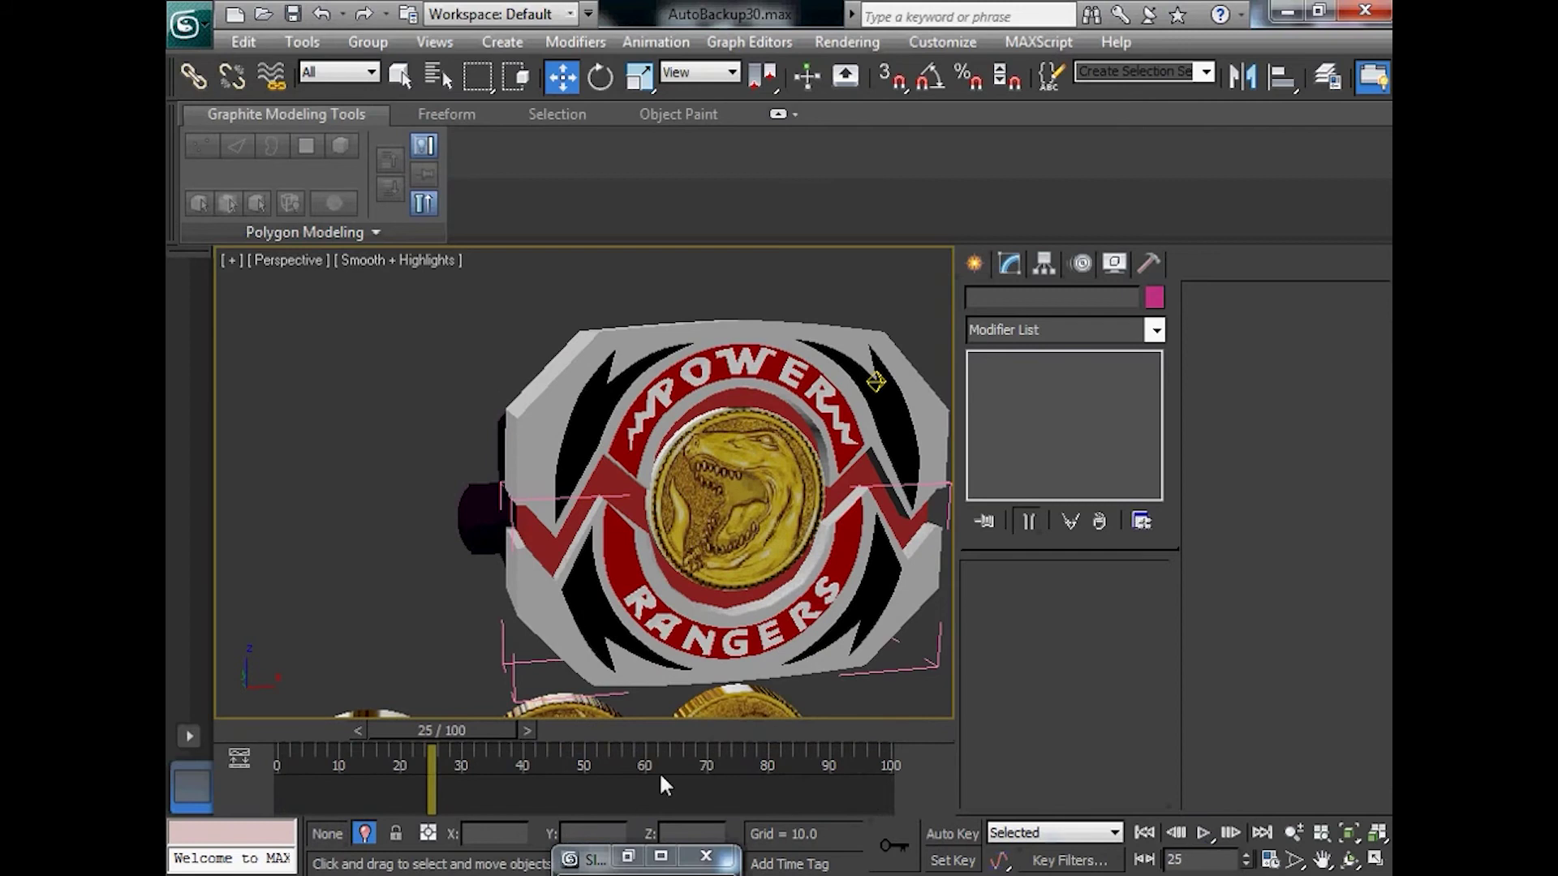
pyautogui.moveTo(475, 737); pyautogui.dragTo(1042, 797)
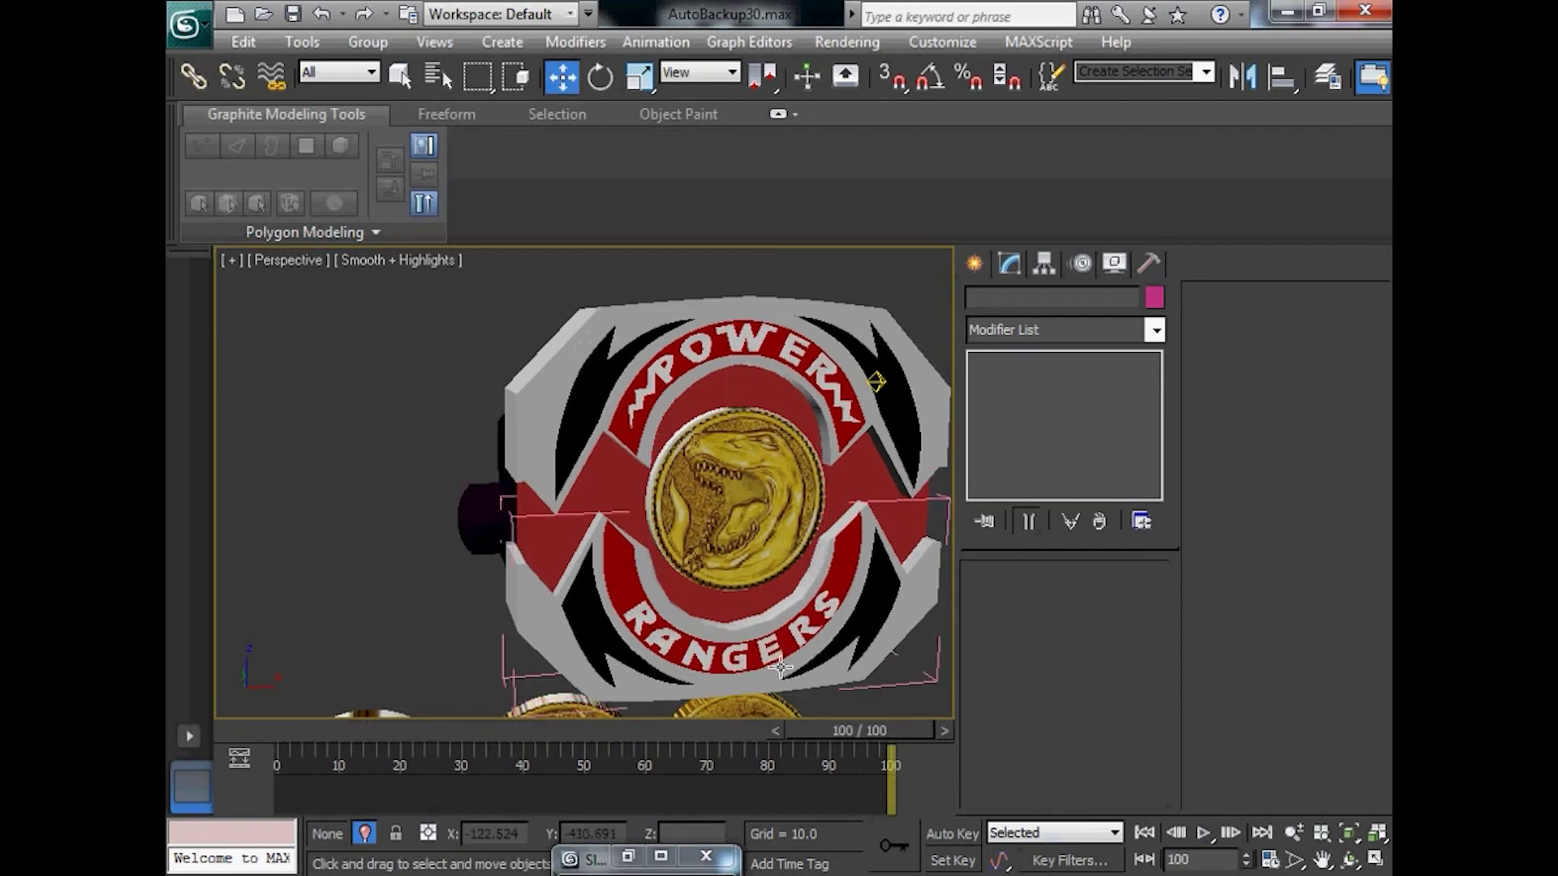
pyautogui.moveTo(750, 612); pyautogui.dragTo(650, 607, button='middle')
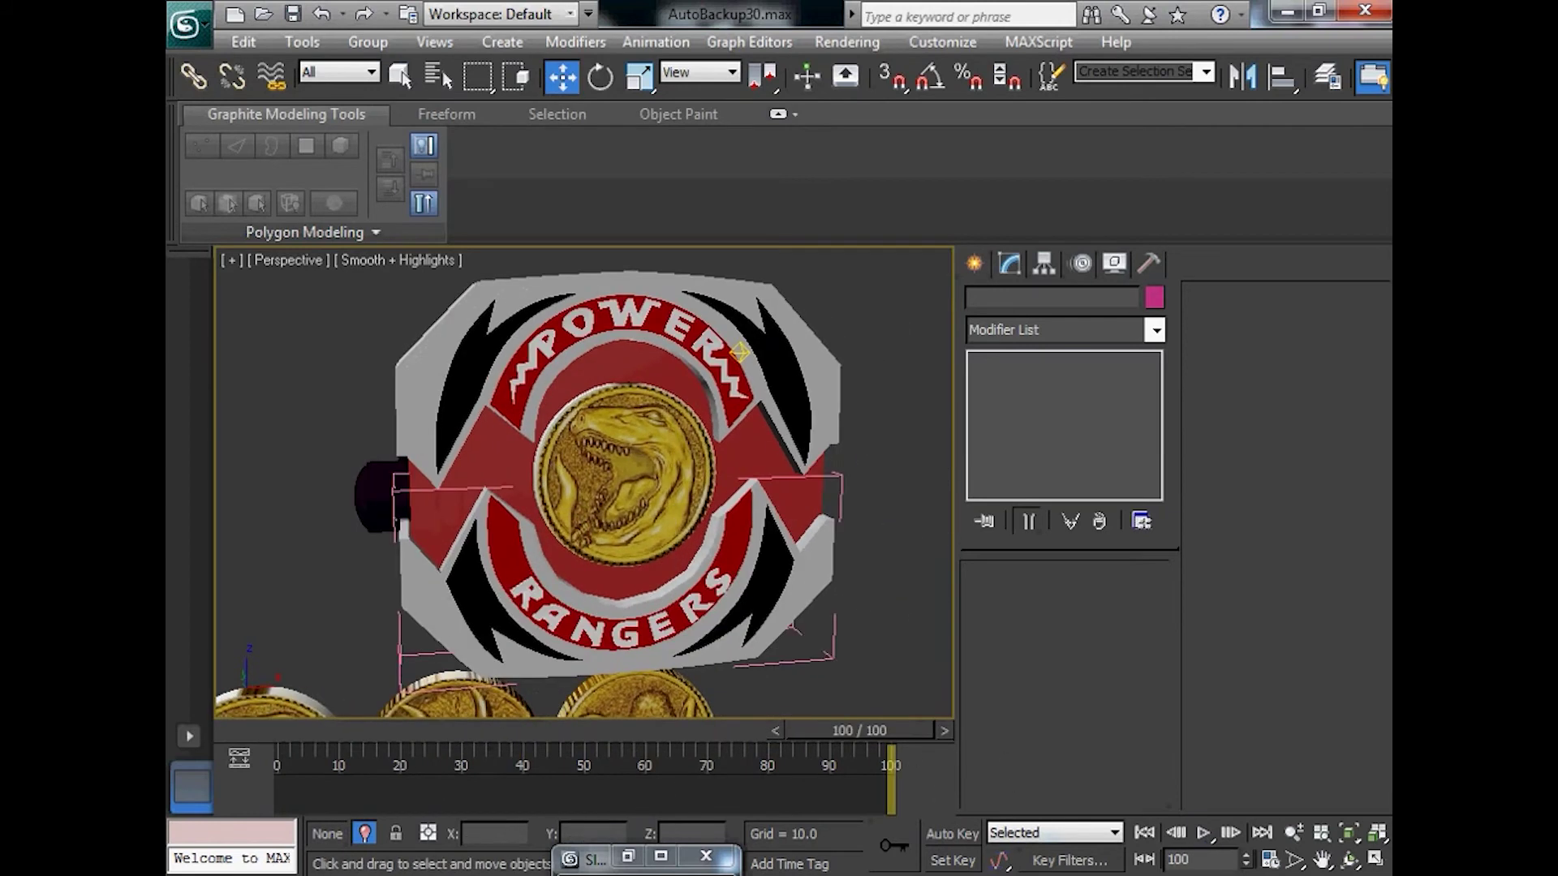
# Switch to the Word document and add a paragraph starting "Epic right! Legacy Morpher here are the" and ending "coin I have made."
pyautogui.click(818, 873)
pyautogui.scroll(-3, 1046, 480)
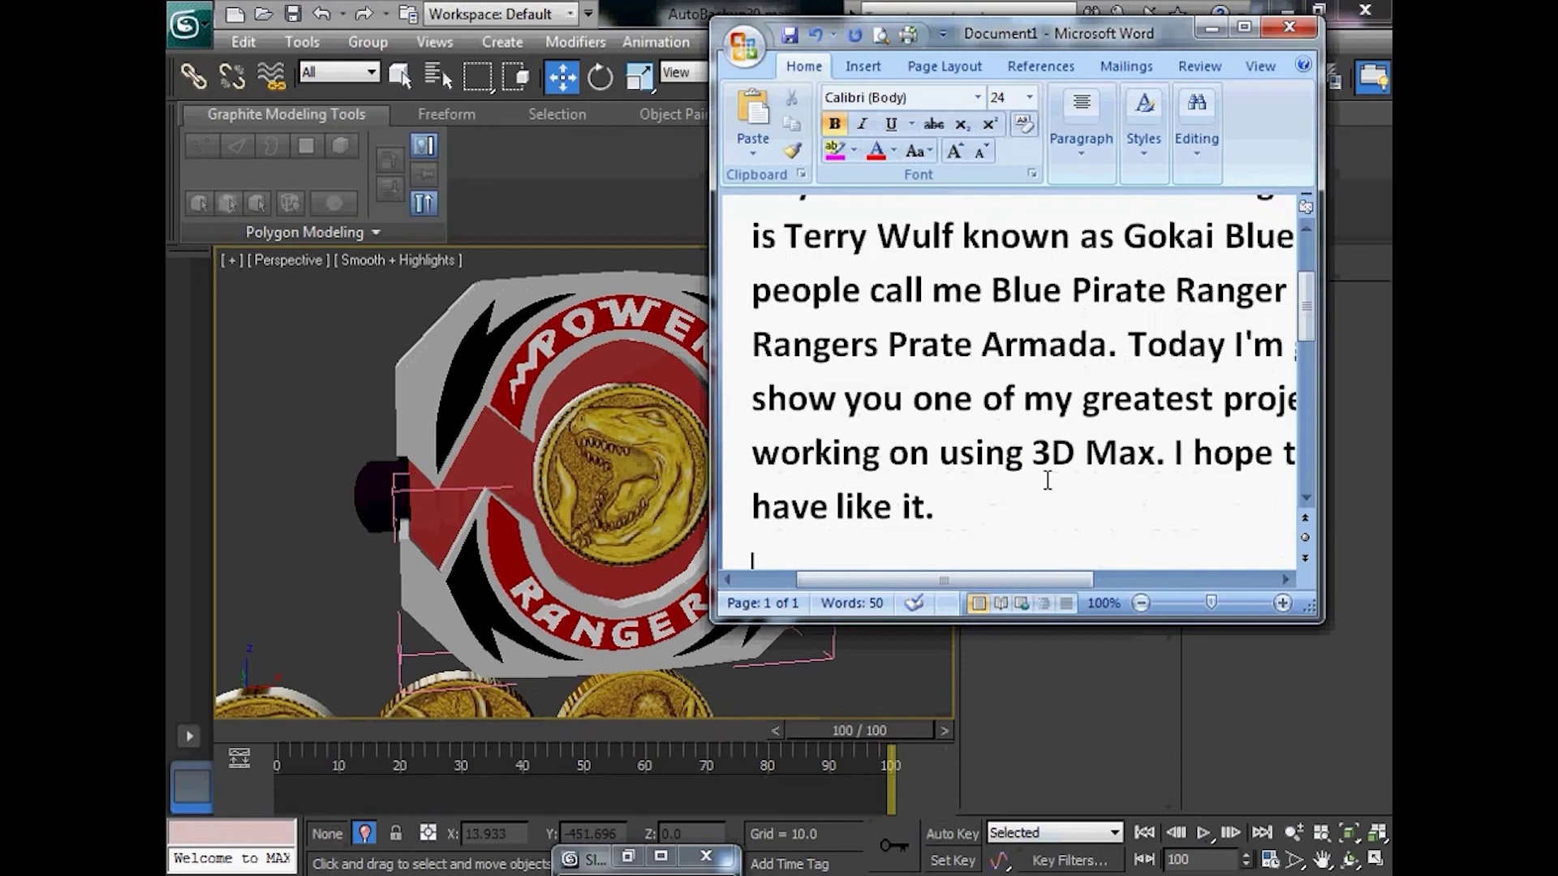
pyautogui.write('Epic right! Legacy Morpher')
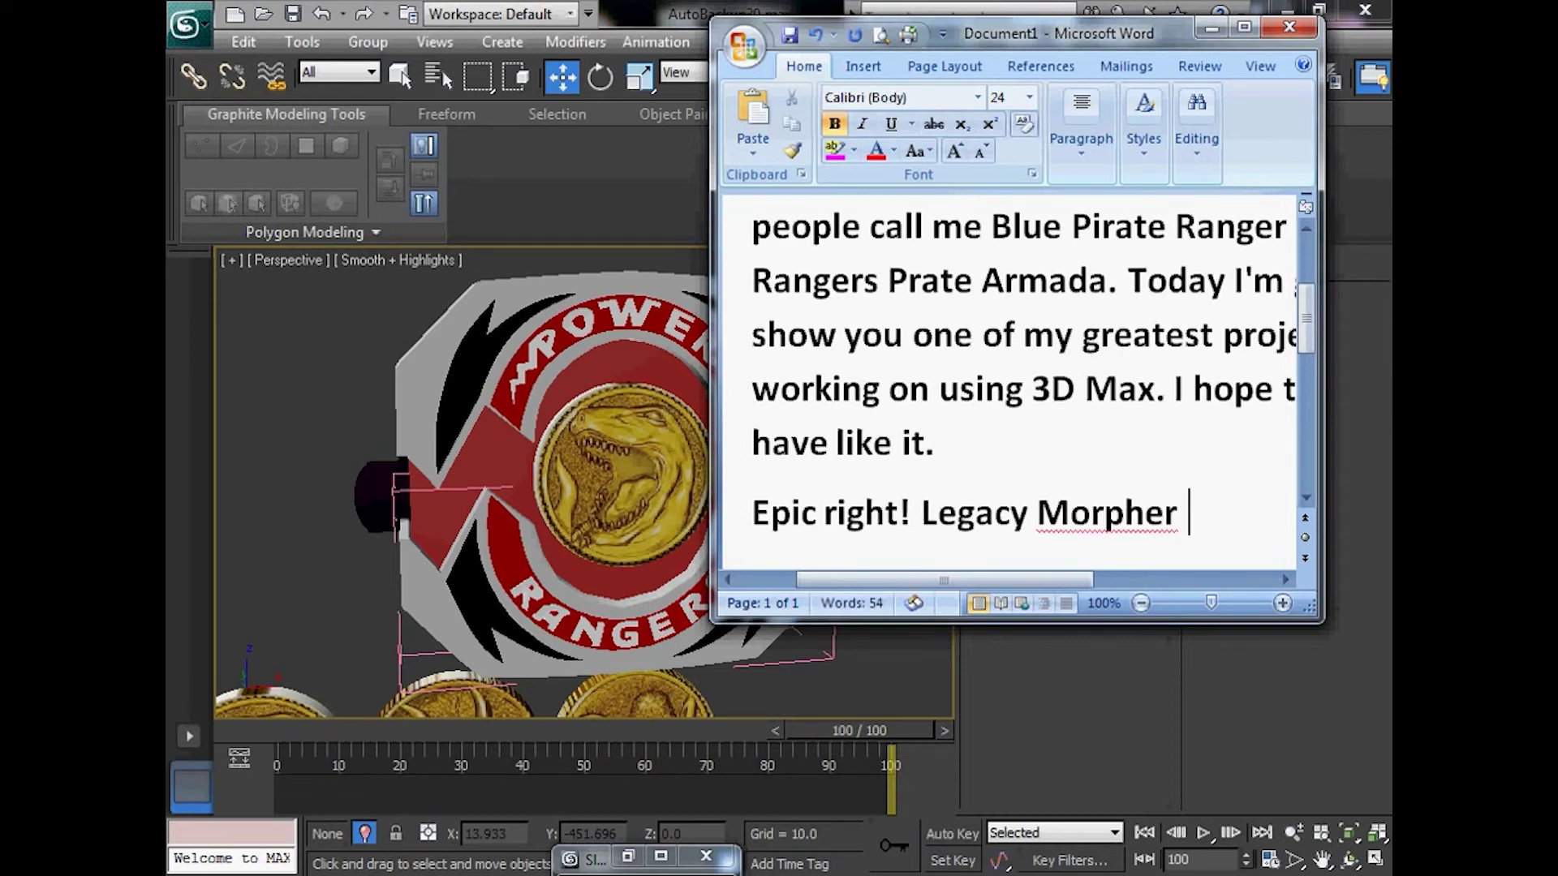
pyautogui.write('her')
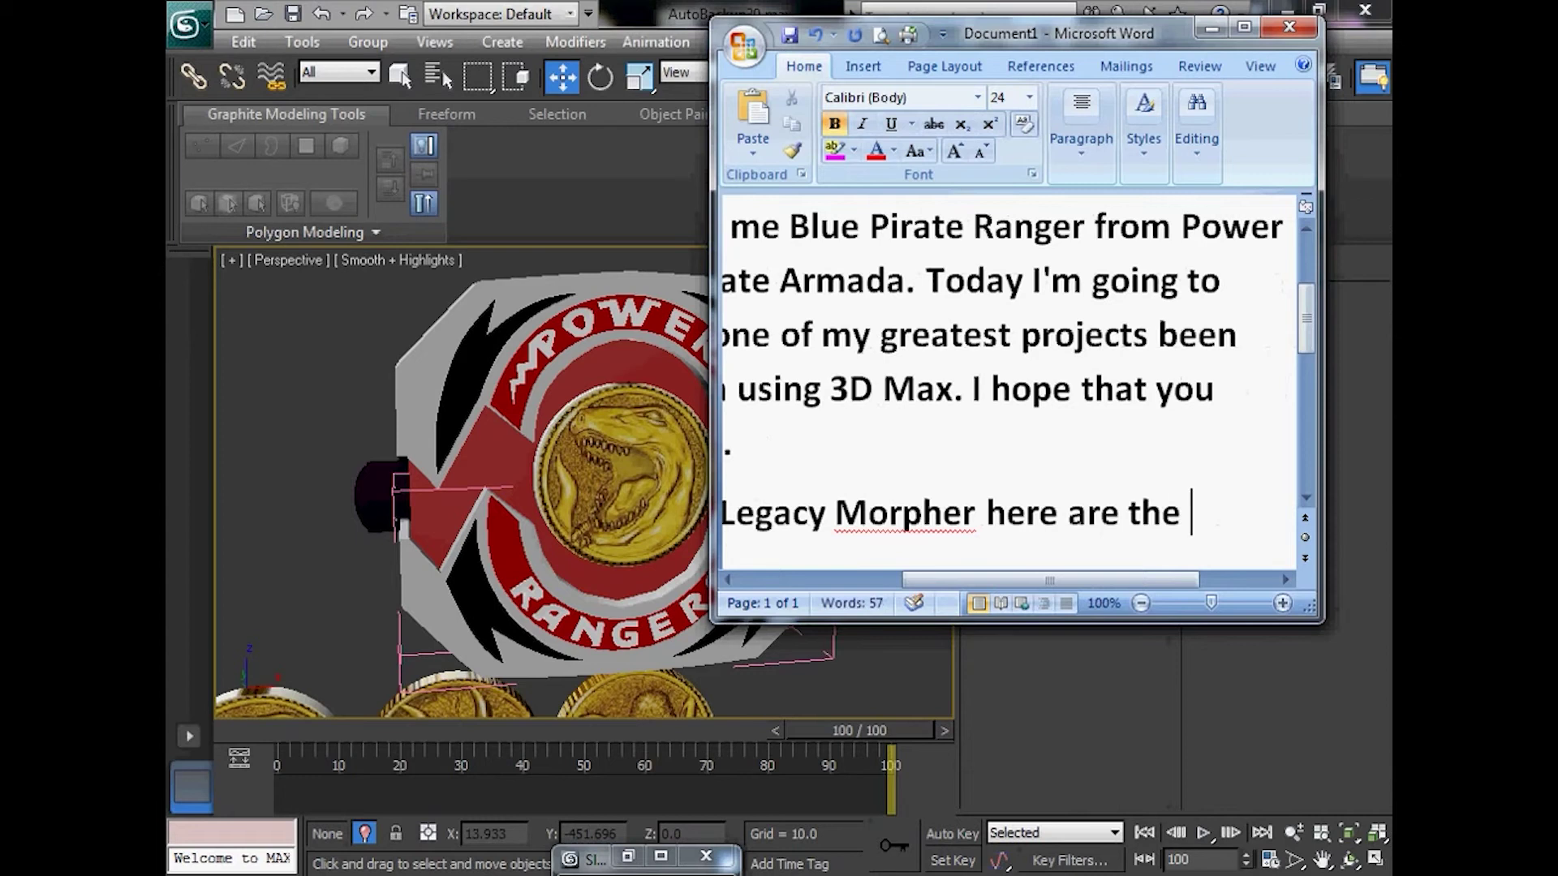
pyautogui.write('e ar co')
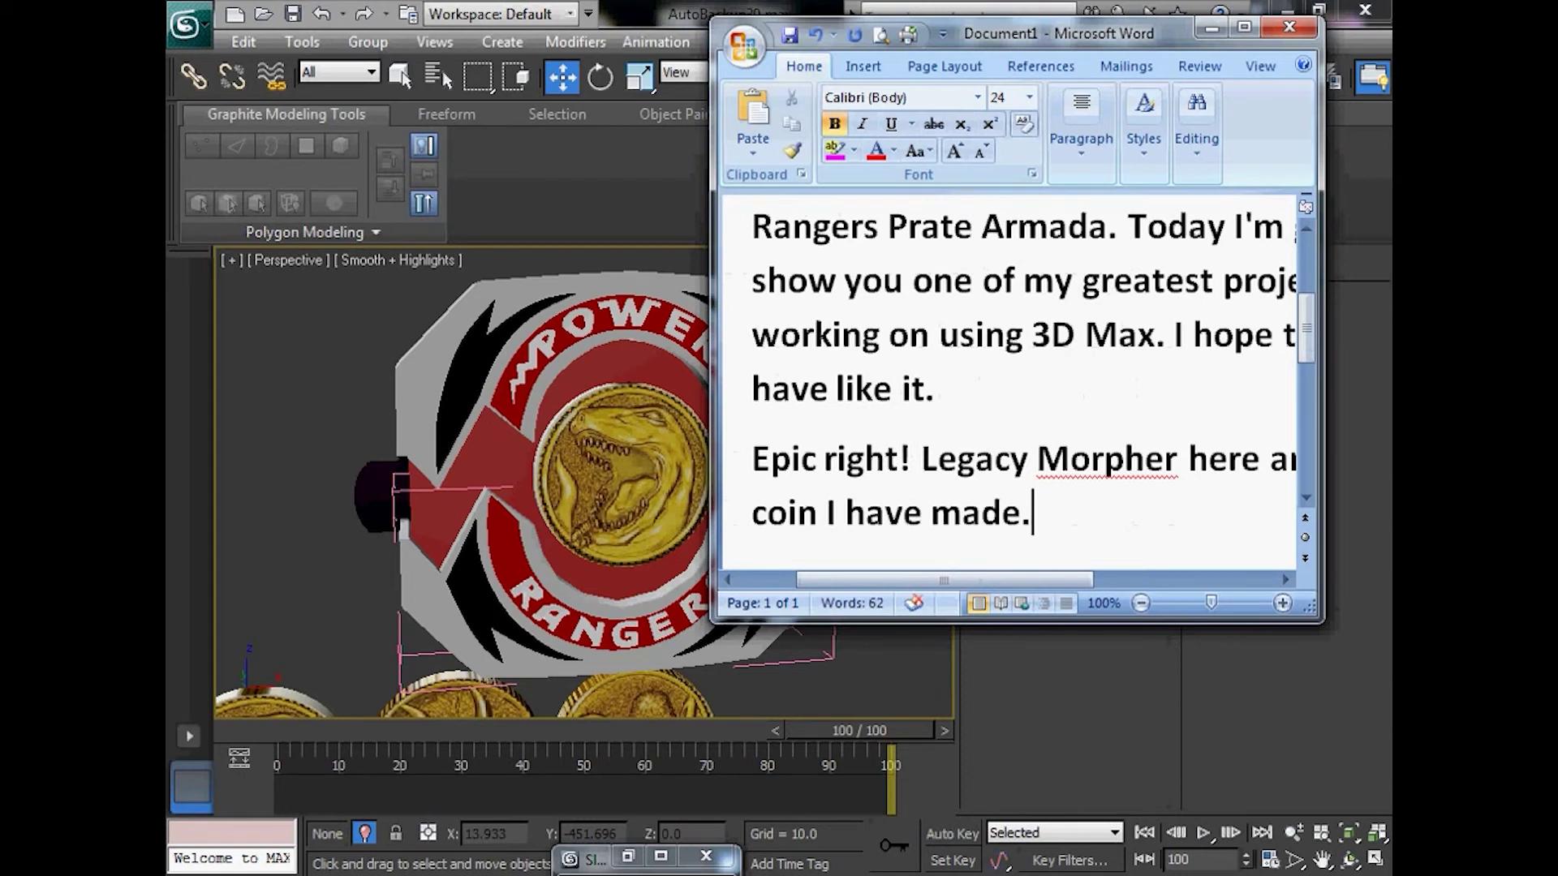
pyautogui.press('Return')
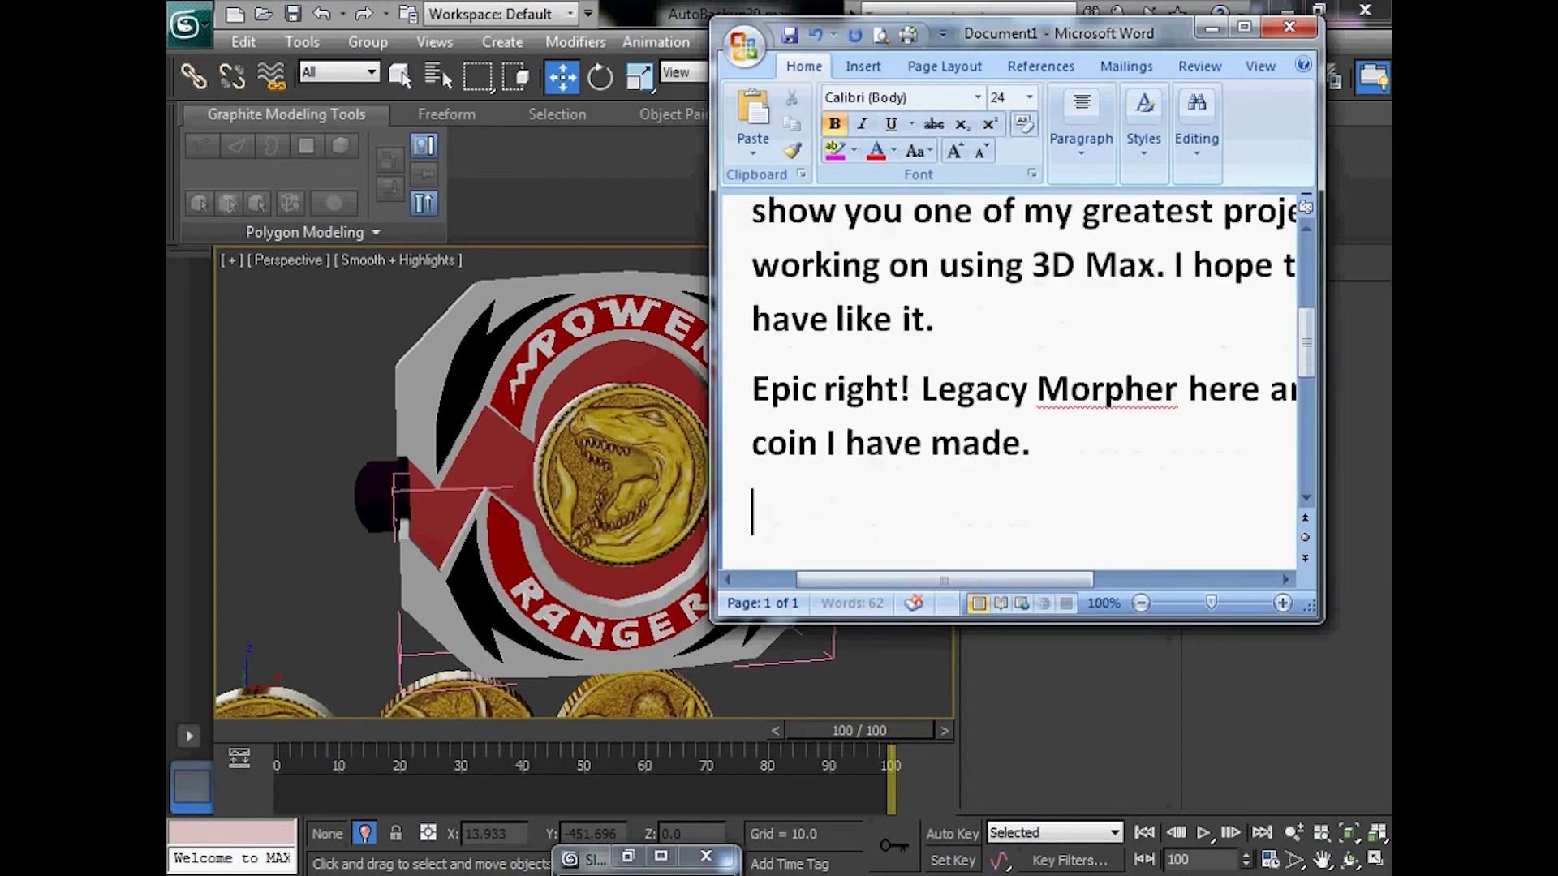
# Switch back to 3ds Max and return the morpher animation to frame 0
pyautogui.click(1212, 34)
pyautogui.moveTo(666, 689); pyautogui.dragTo(704, 537, button='middle')
pyautogui.moveTo(883, 734); pyautogui.dragTo(164, 744)
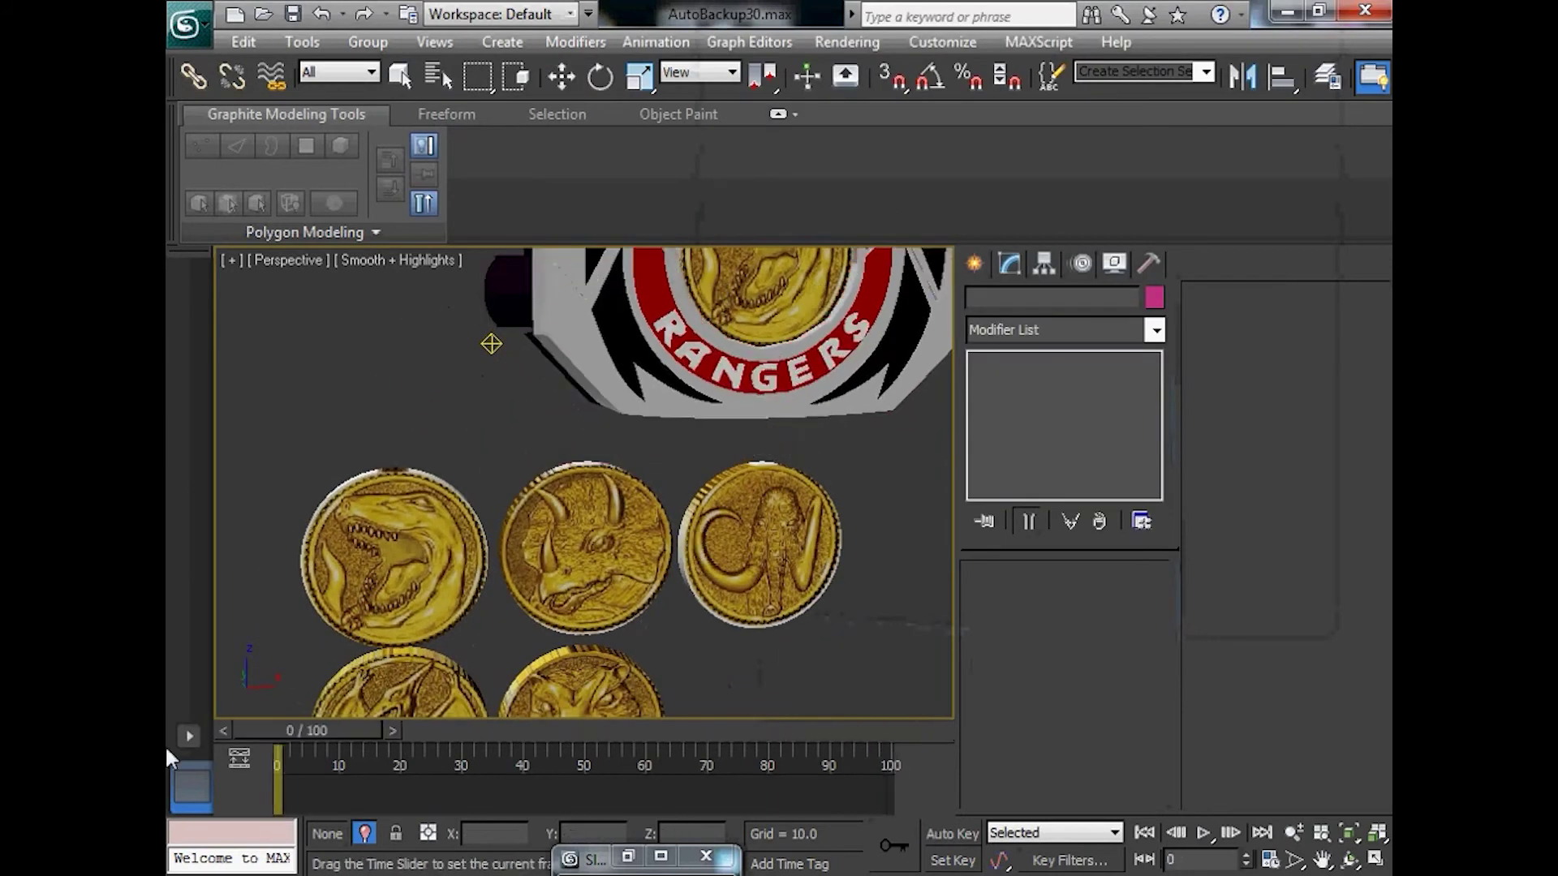
# Inspect the five gold coins from the side, render them from the front, and dismiss the render windows
pyautogui.moveTo(590, 523); pyautogui.dragTo(685, 386, button='middle')
pyautogui.keyDown('alt'); pyautogui.moveTo(809, 613); pyautogui.dragTo(1390, 600, button='middle'); pyautogui.keyUp('alt')
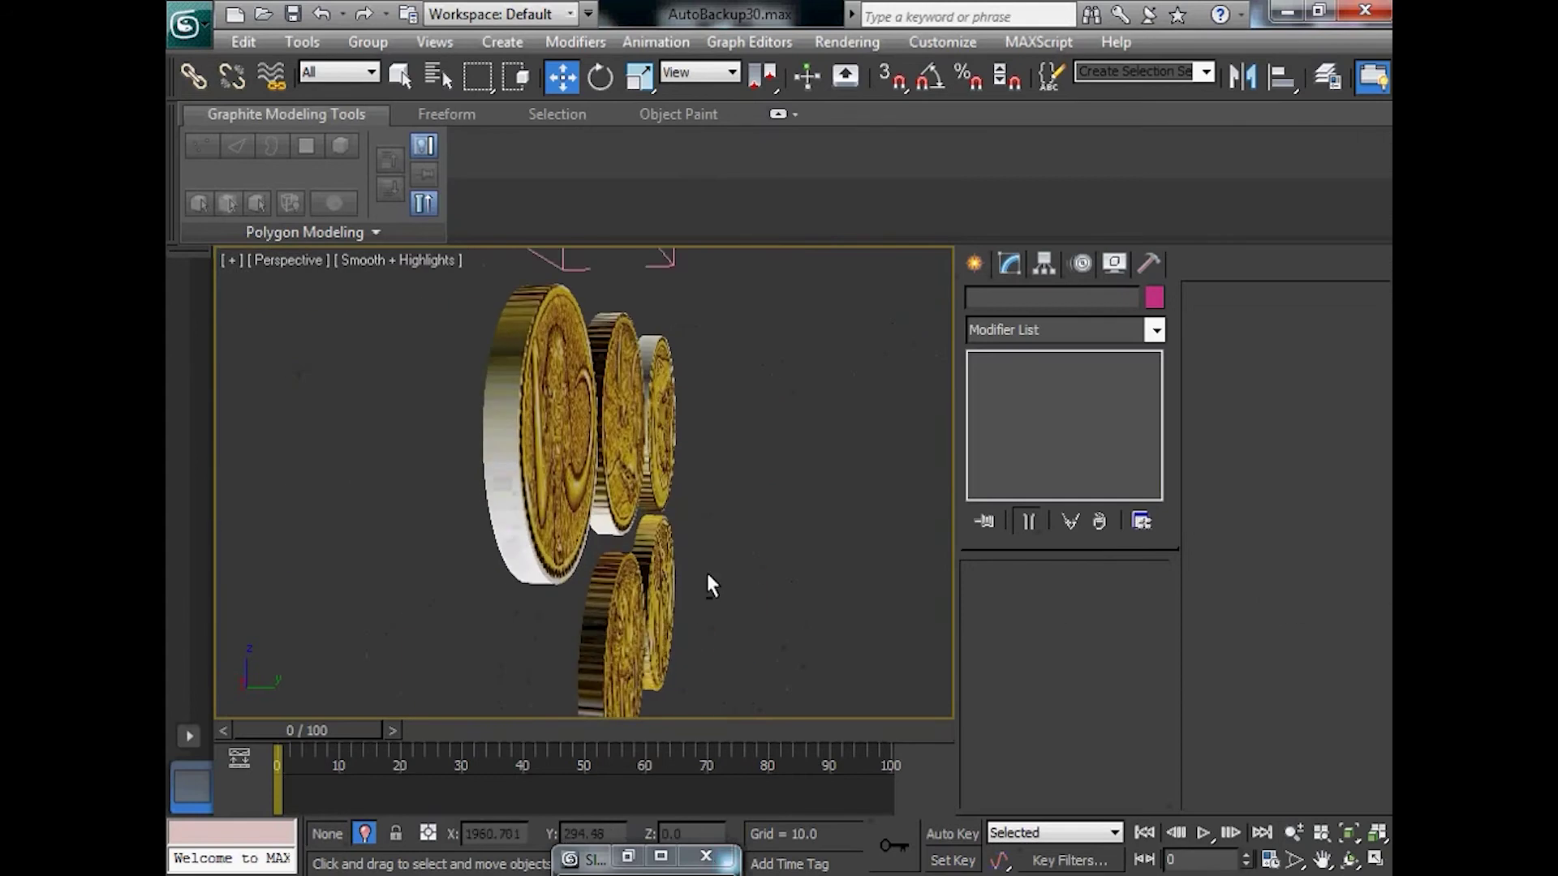
pyautogui.keyDown('alt'); pyautogui.moveTo(707, 574); pyautogui.dragTo(814, 620, button='middle'); pyautogui.keyUp('alt')
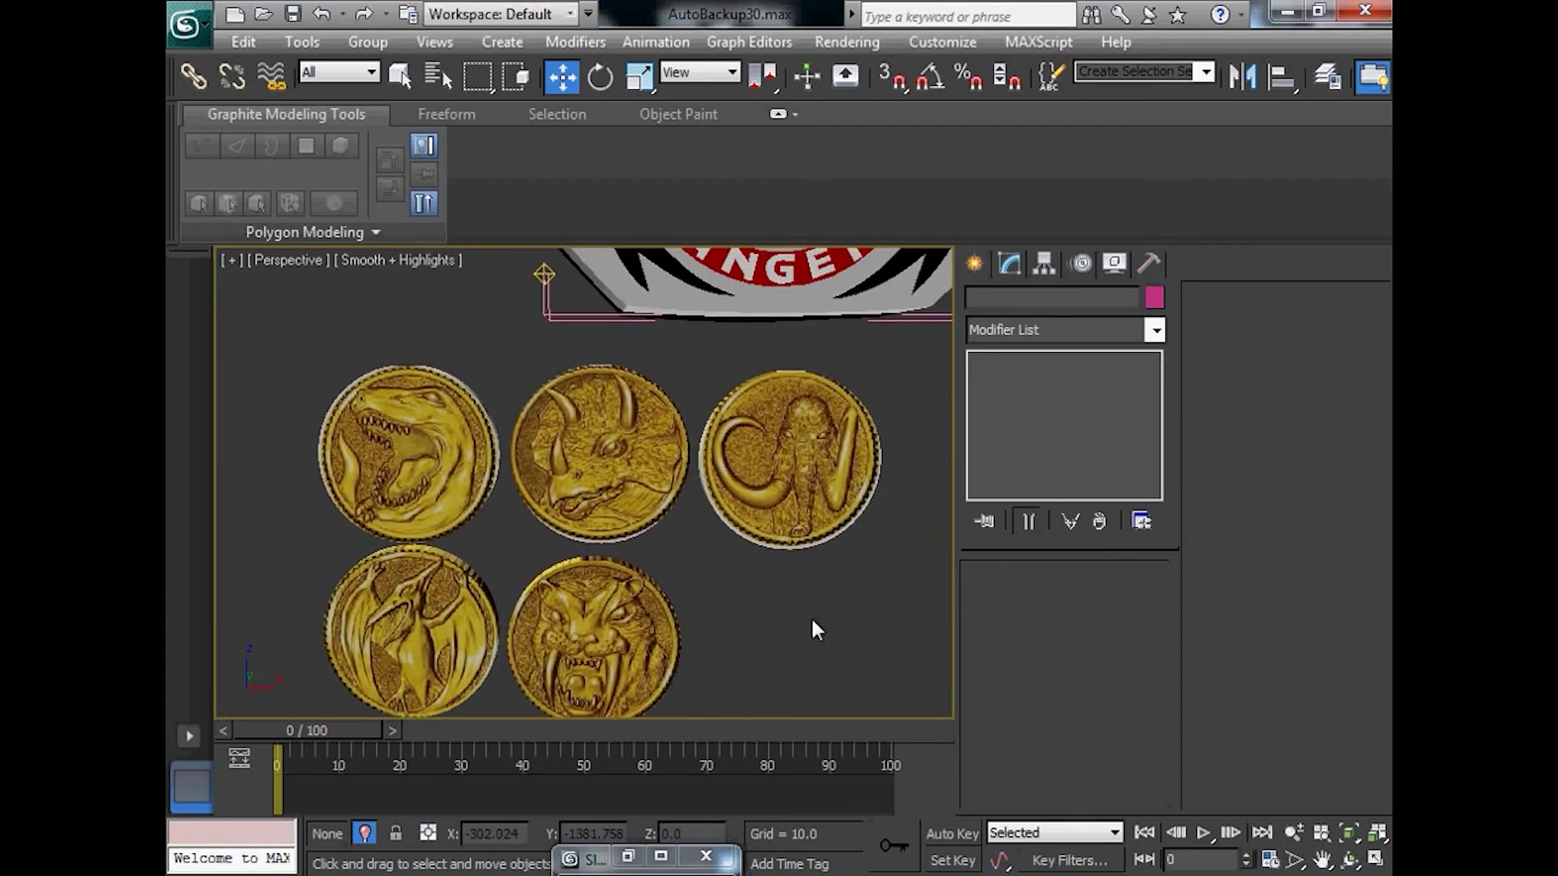
pyautogui.hotkey('shift', 'q')
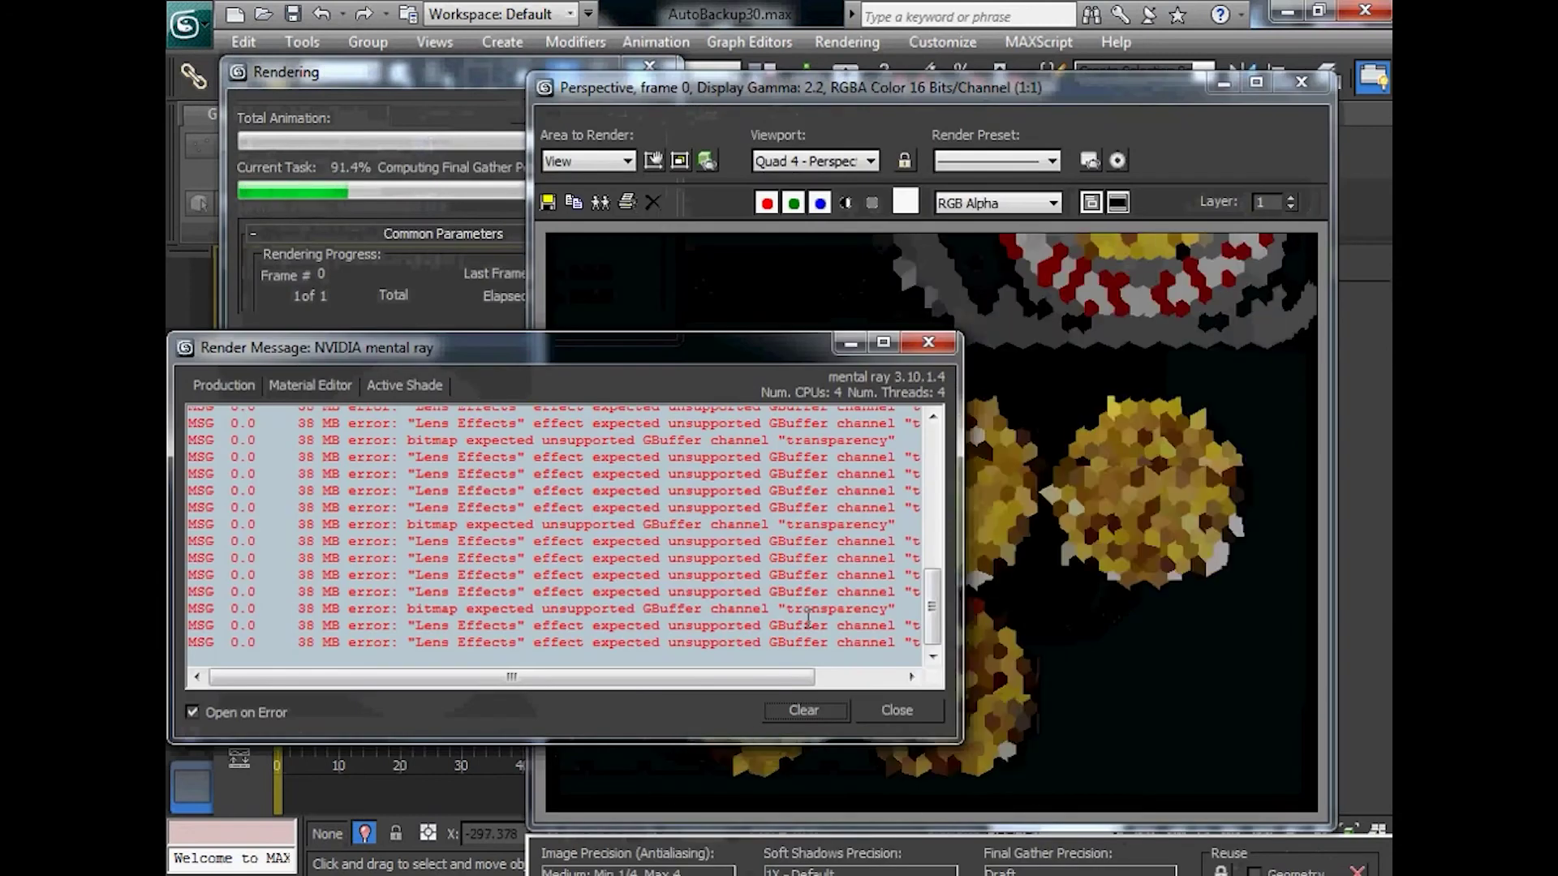
pyautogui.click(925, 344)
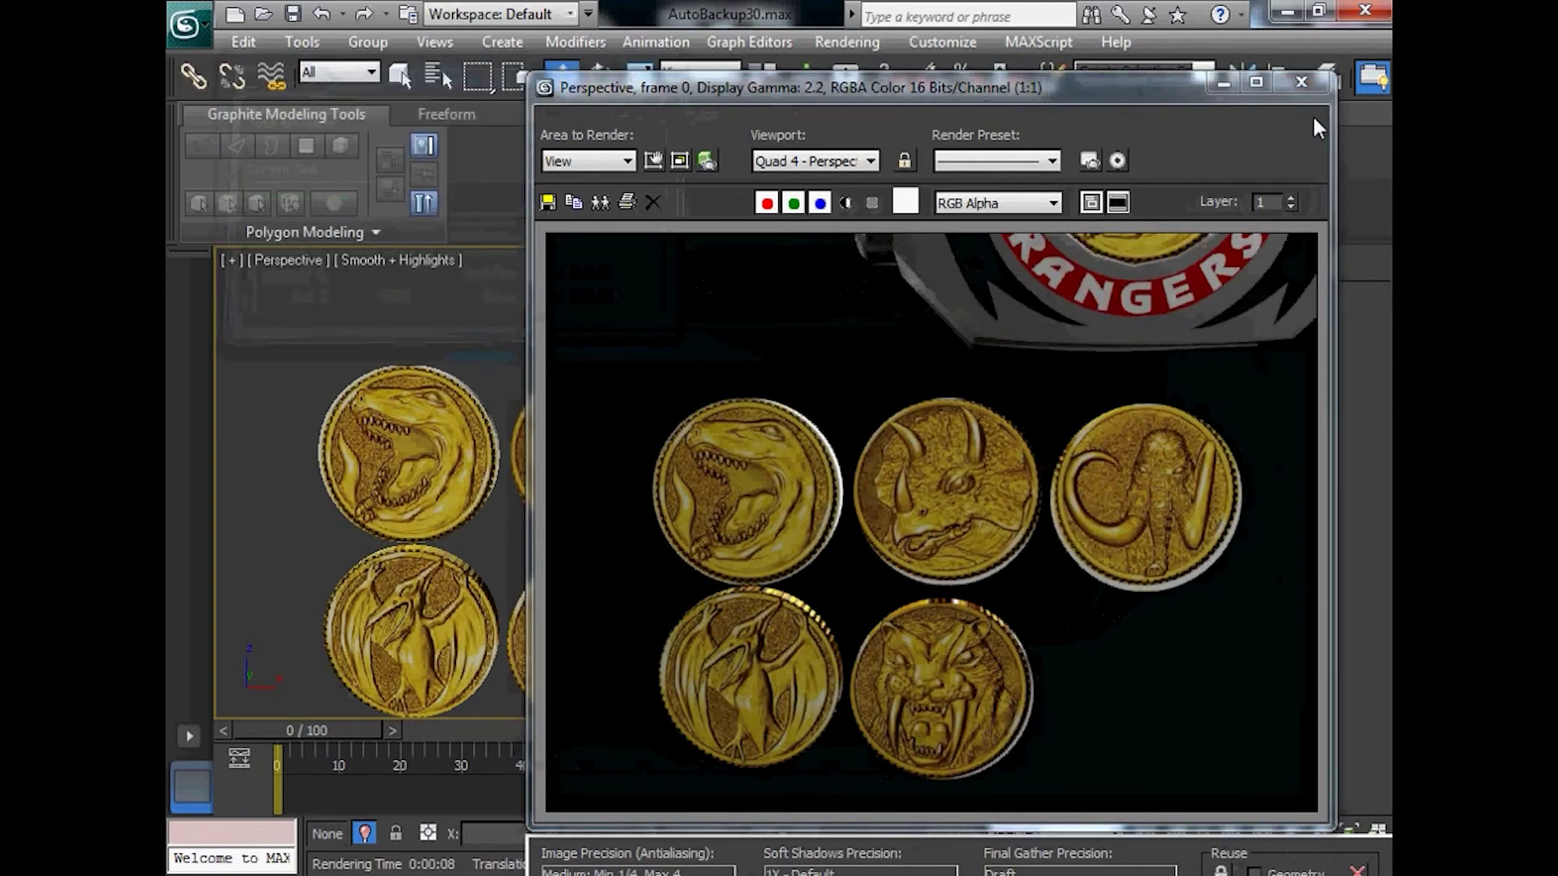
pyautogui.click(1302, 82)
# Render the closed morpher's front at frame 0 in the perspective view, and dismiss the render windows
pyautogui.moveTo(679, 490); pyautogui.dragTo(619, 665, button='middle')
pyautogui.keyDown('alt'); pyautogui.moveTo(650, 608); pyautogui.dragTo(684, 591, button='middle'); pyautogui.keyUp('alt')
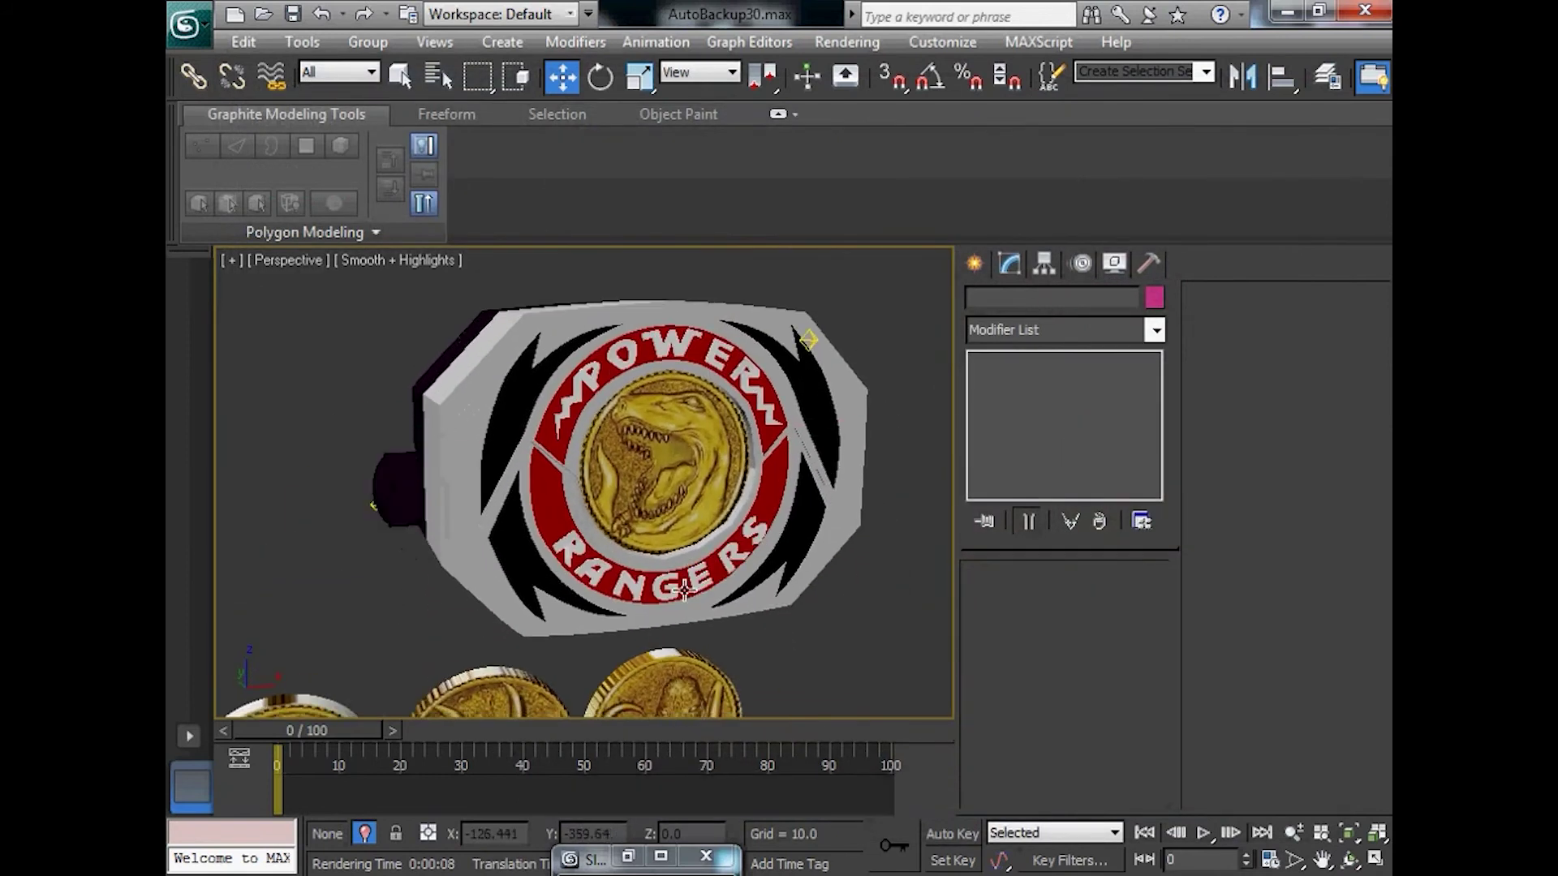
pyautogui.click(683, 590)
pyautogui.hotkey('shift', 'q')
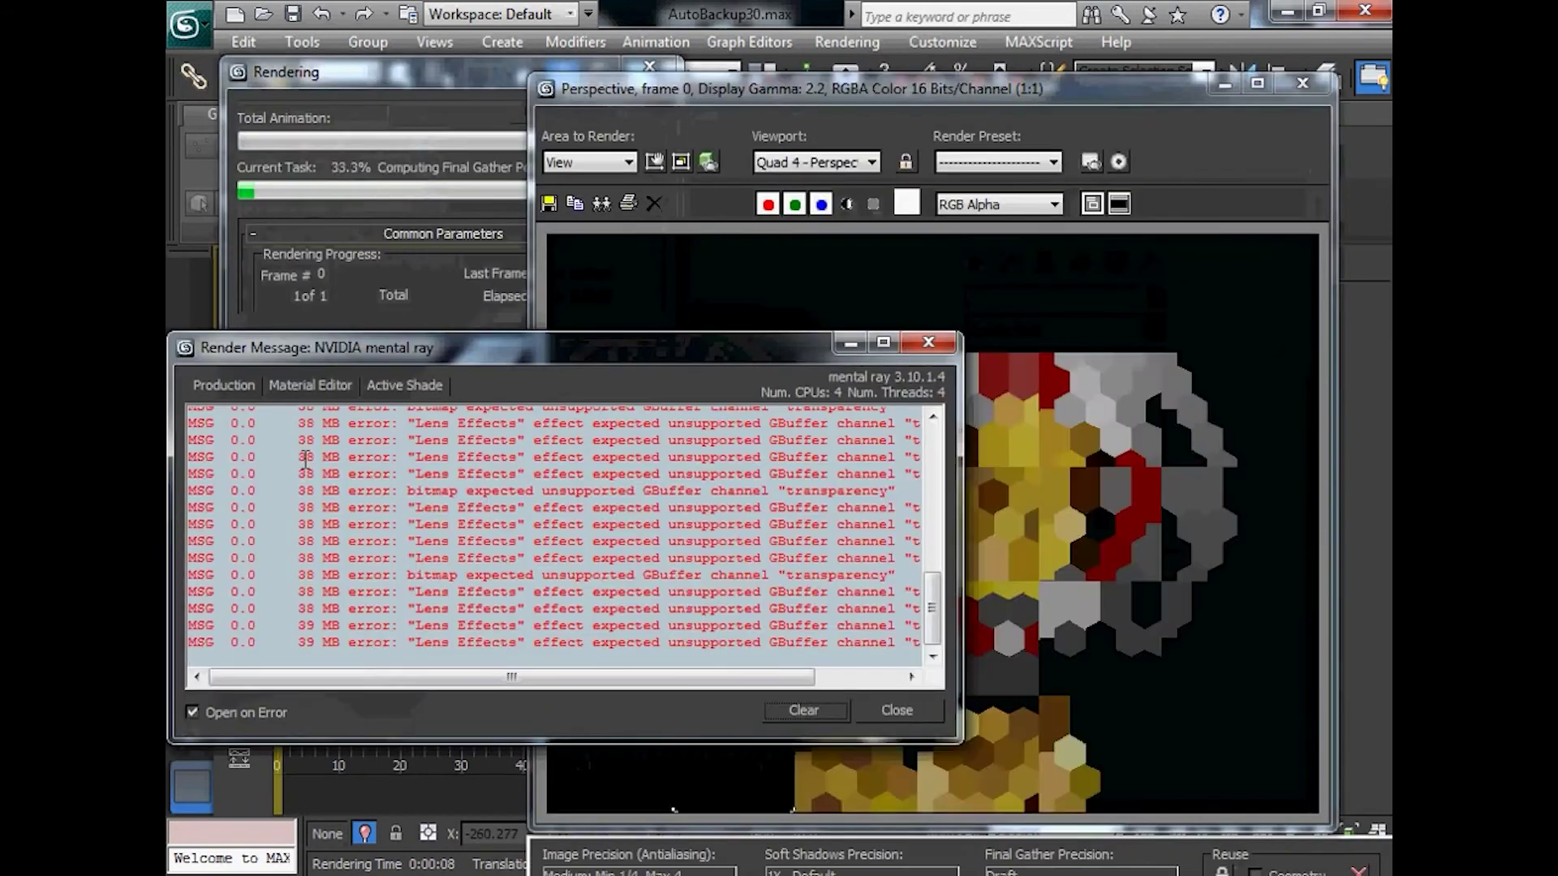
pyautogui.click(927, 342)
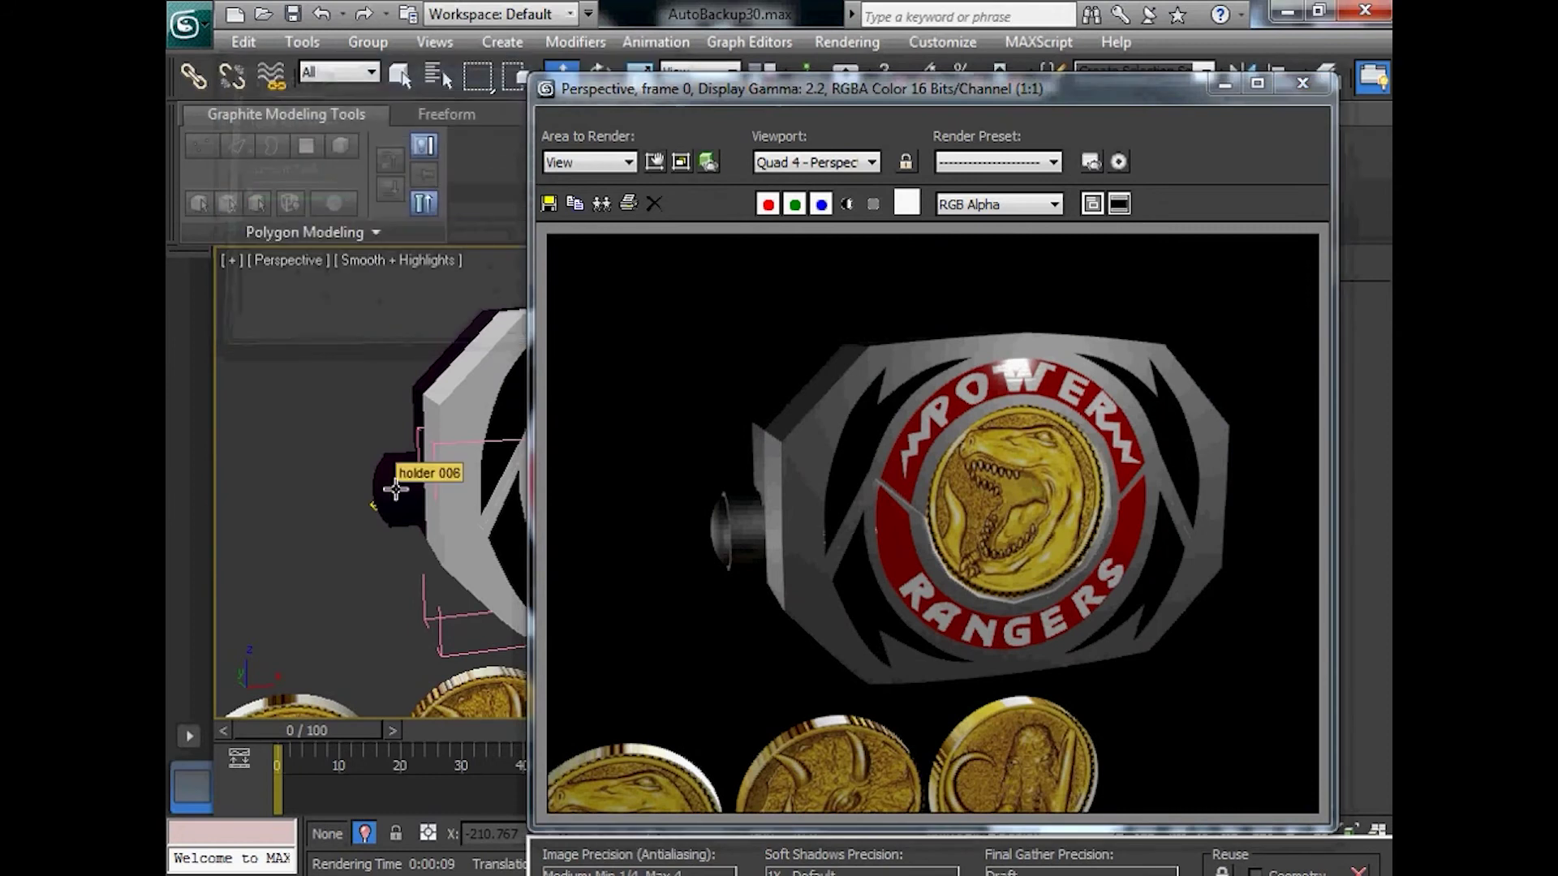
pyautogui.click(1303, 85)
# Render the morpher's back side in the perspective view and minimize the rendered image
pyautogui.keyDown('alt'); pyautogui.moveTo(803, 429); pyautogui.dragTo(256, 486, button='middle'); pyautogui.keyUp('alt')
pyautogui.hotkey('shift', 'q')
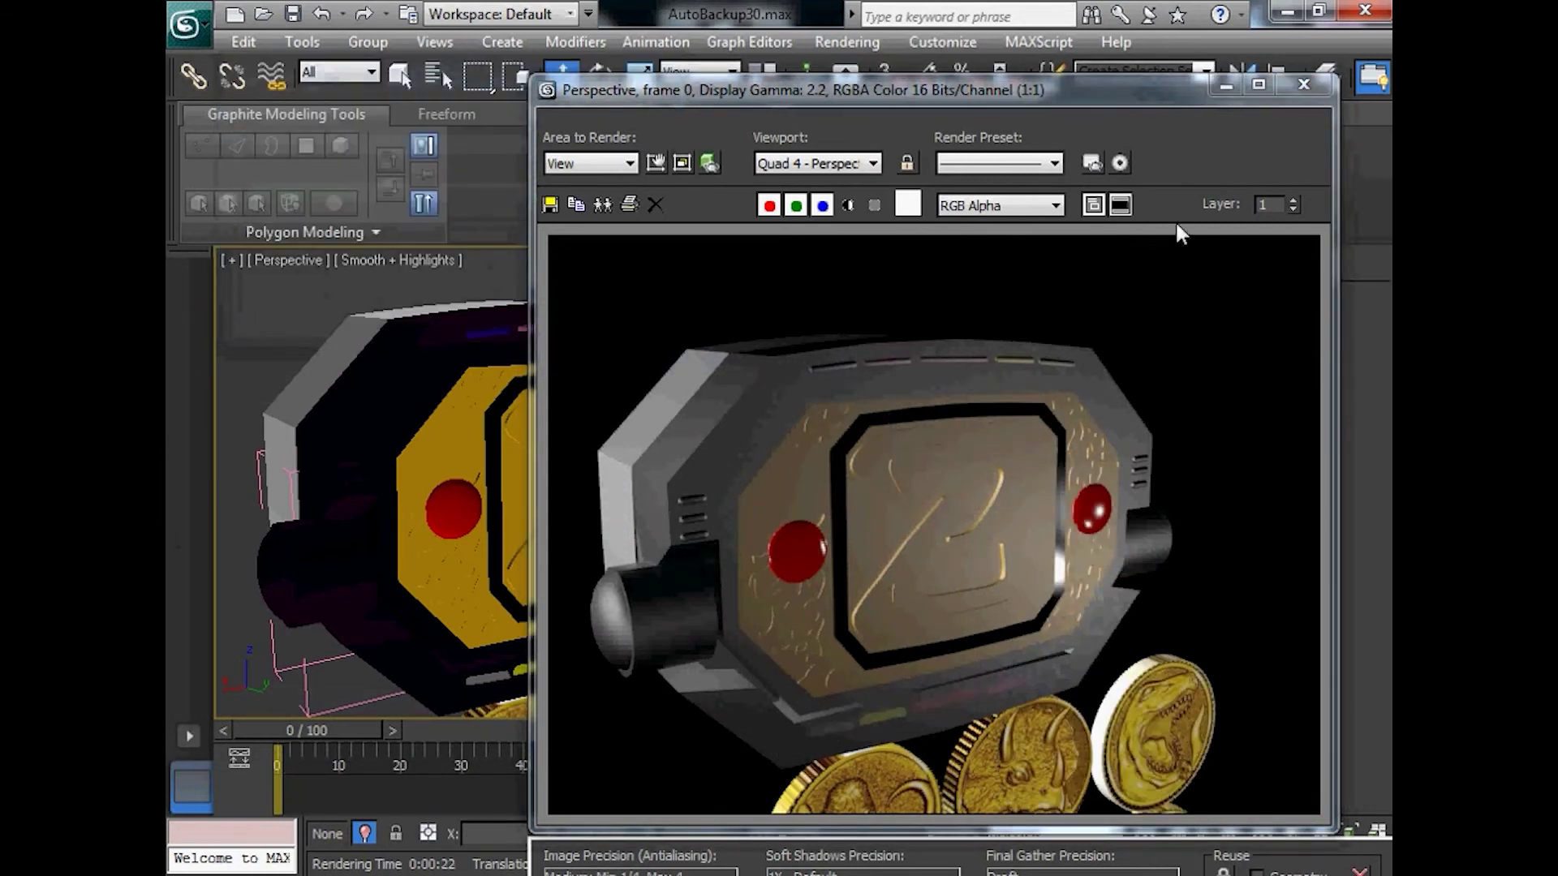
pyautogui.click(1238, 86)
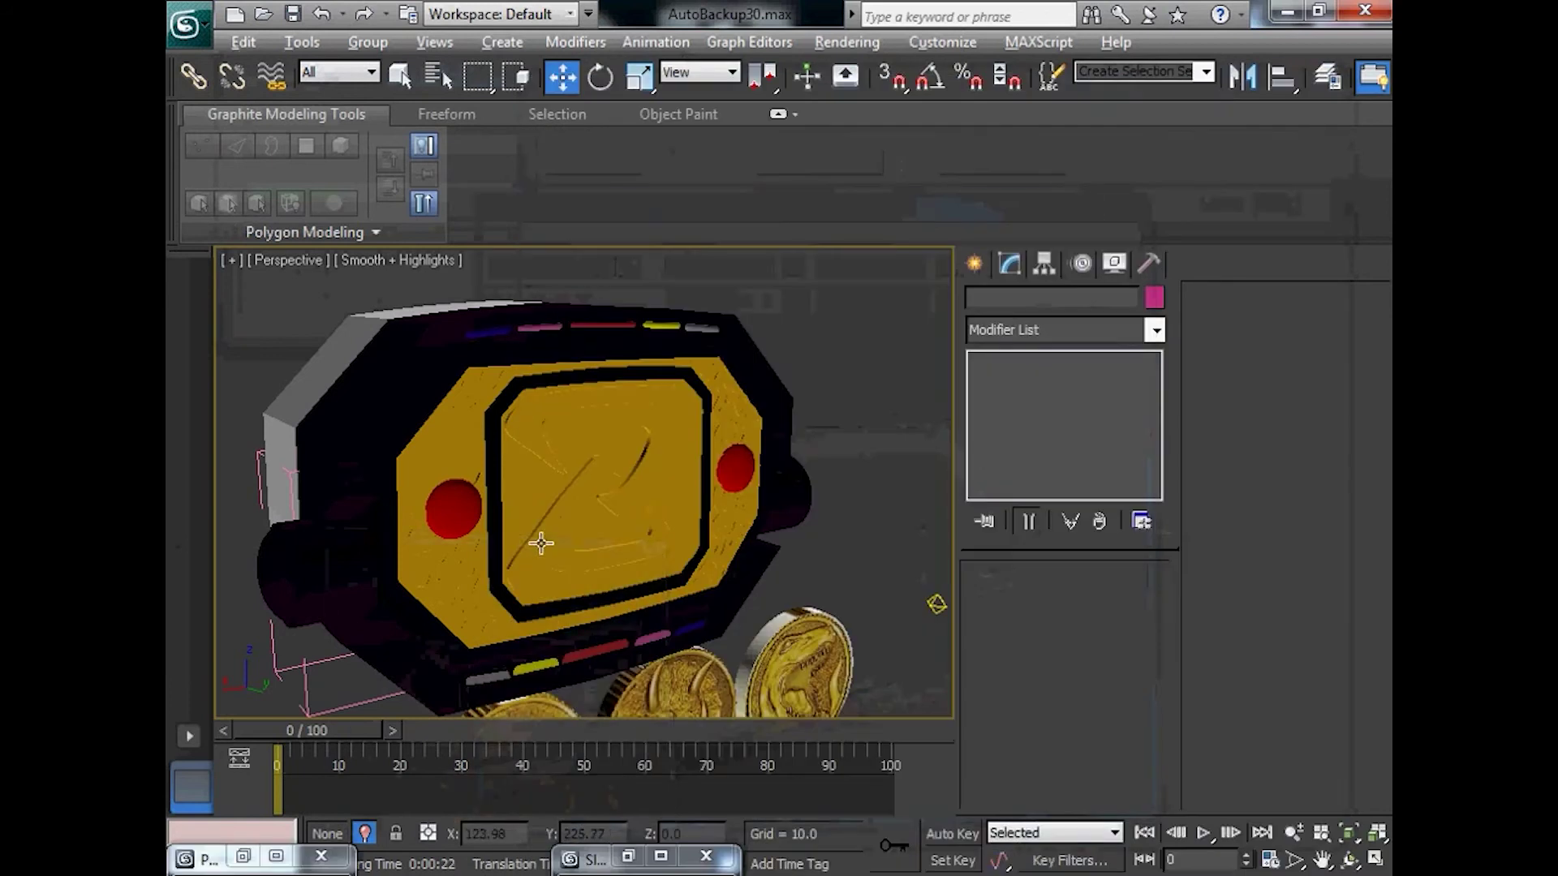
# Render the front of the opened morpher at frame 100, and dismiss the render windows
pyautogui.keyDown('alt'); pyautogui.moveTo(539, 546); pyautogui.dragTo(752, 703, button='middle'); pyautogui.keyUp('alt')
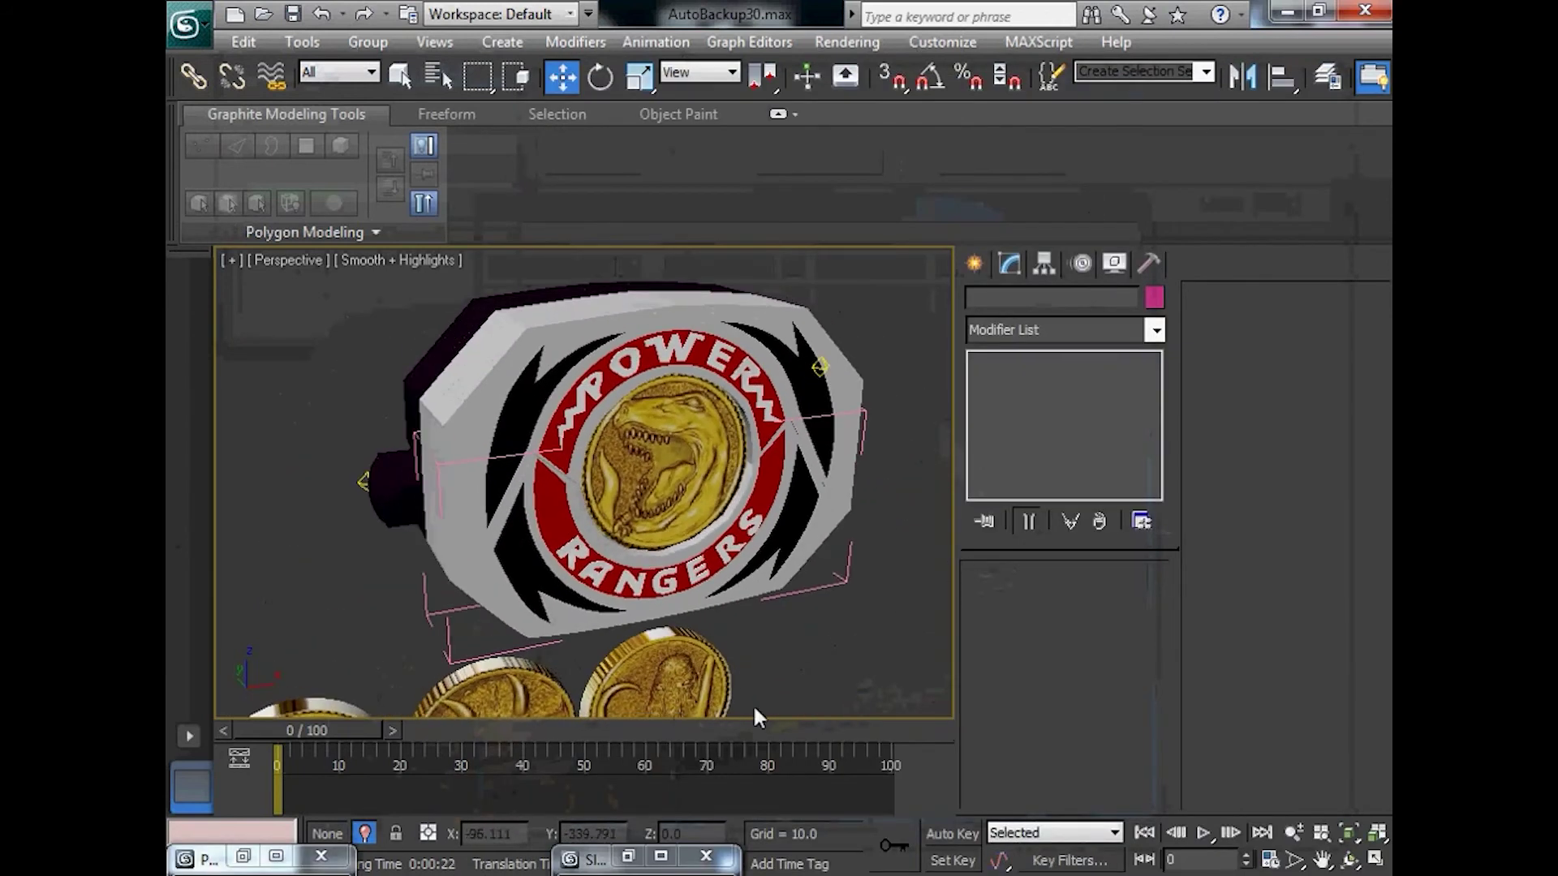
pyautogui.moveTo(316, 730); pyautogui.dragTo(966, 713)
pyautogui.hotkey('shift', 'q')
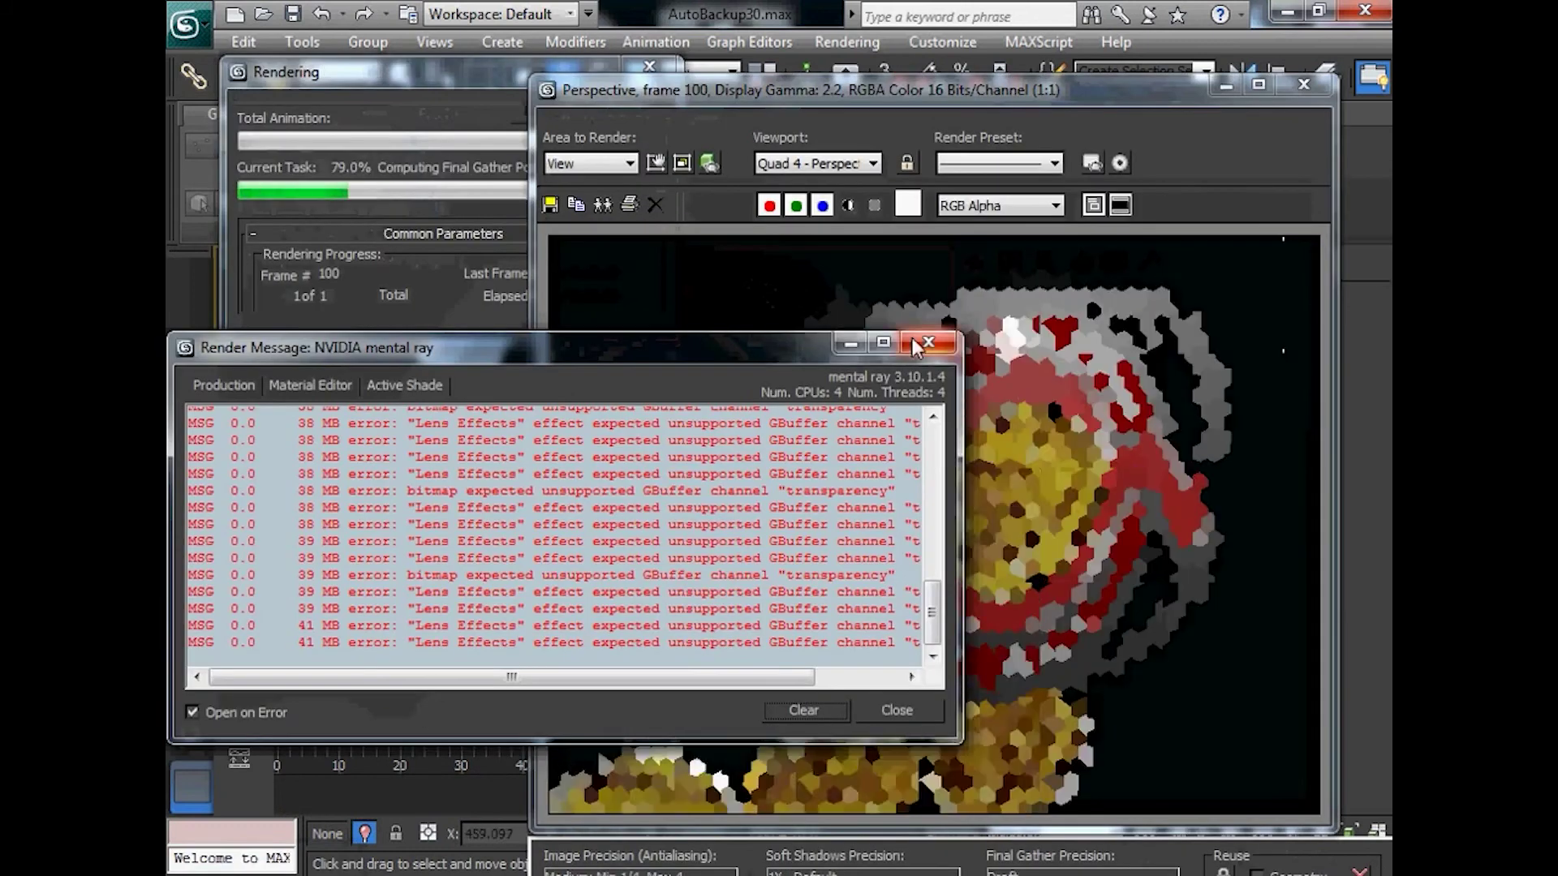
pyautogui.click(917, 344)
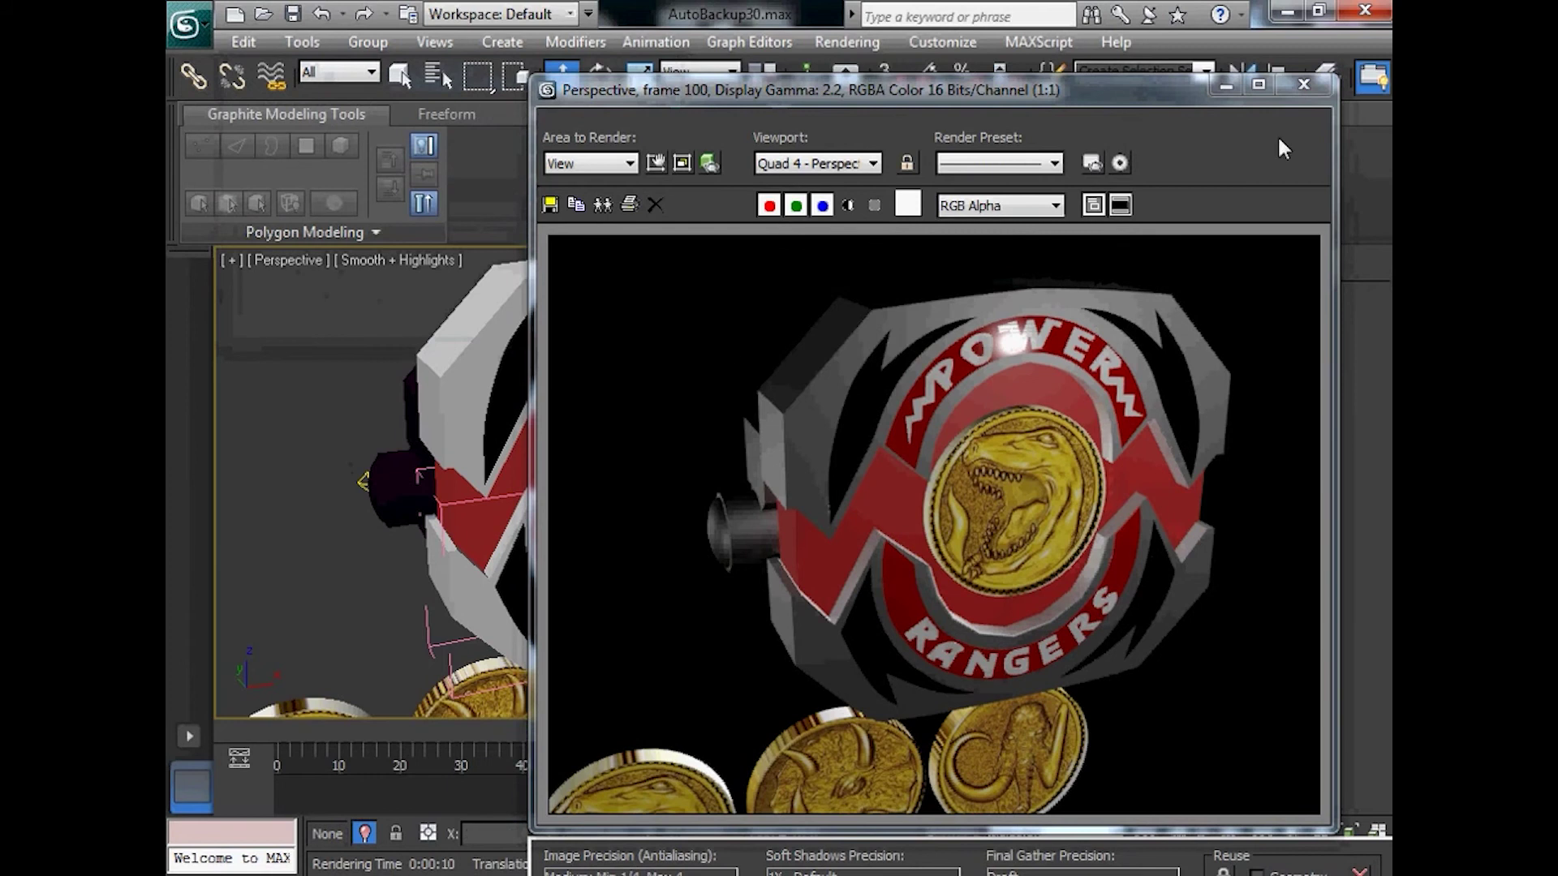
pyautogui.click(1316, 90)
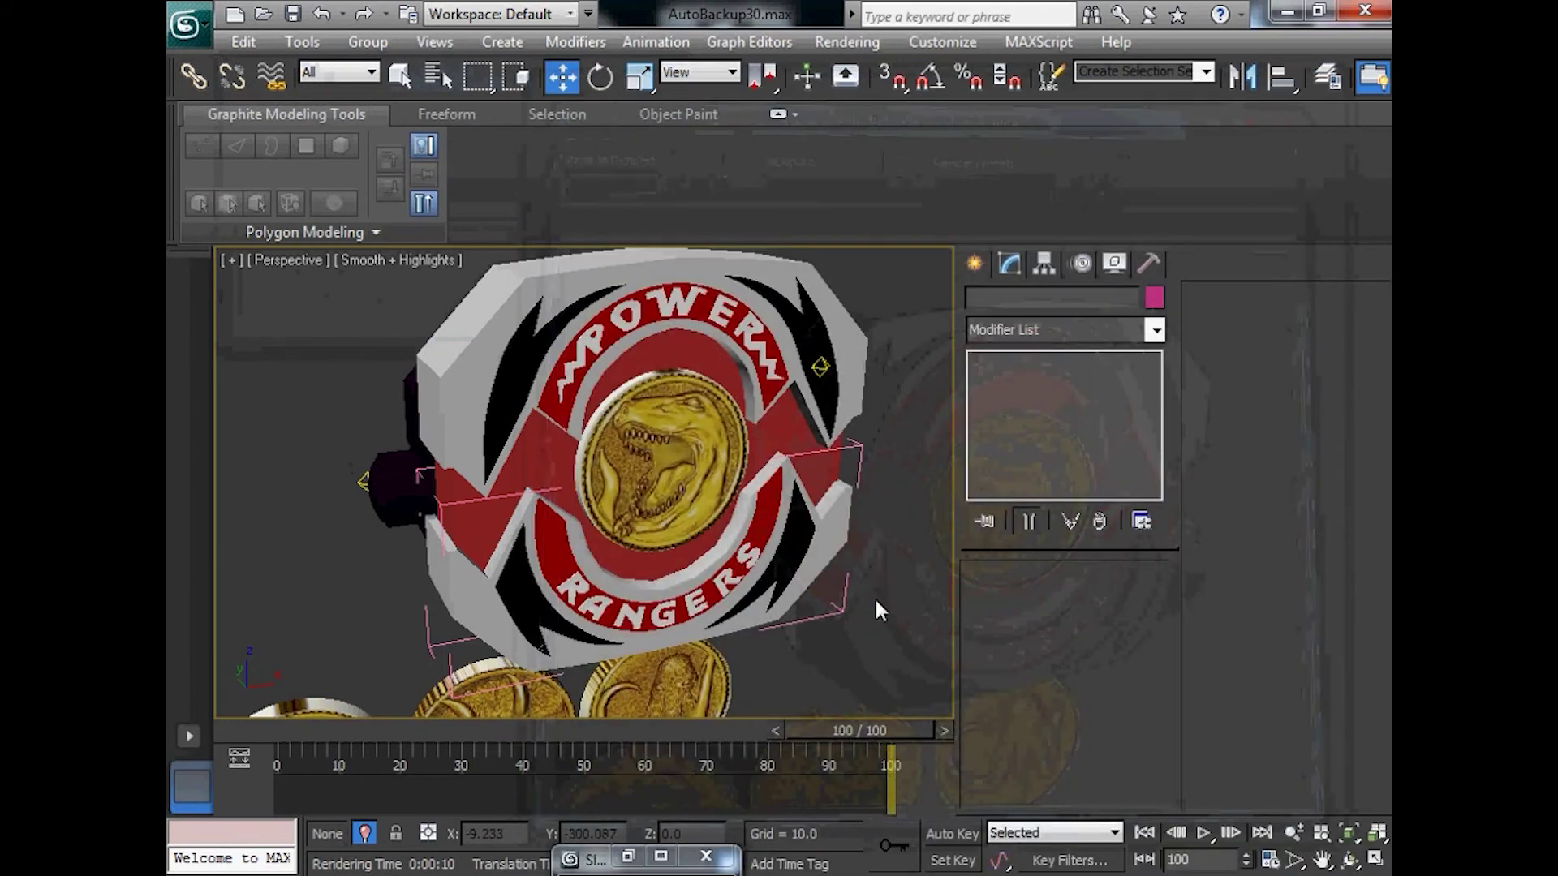
# Switch to the Word document and add the line "Here is my big surprise,"
pyautogui.click(814, 873)
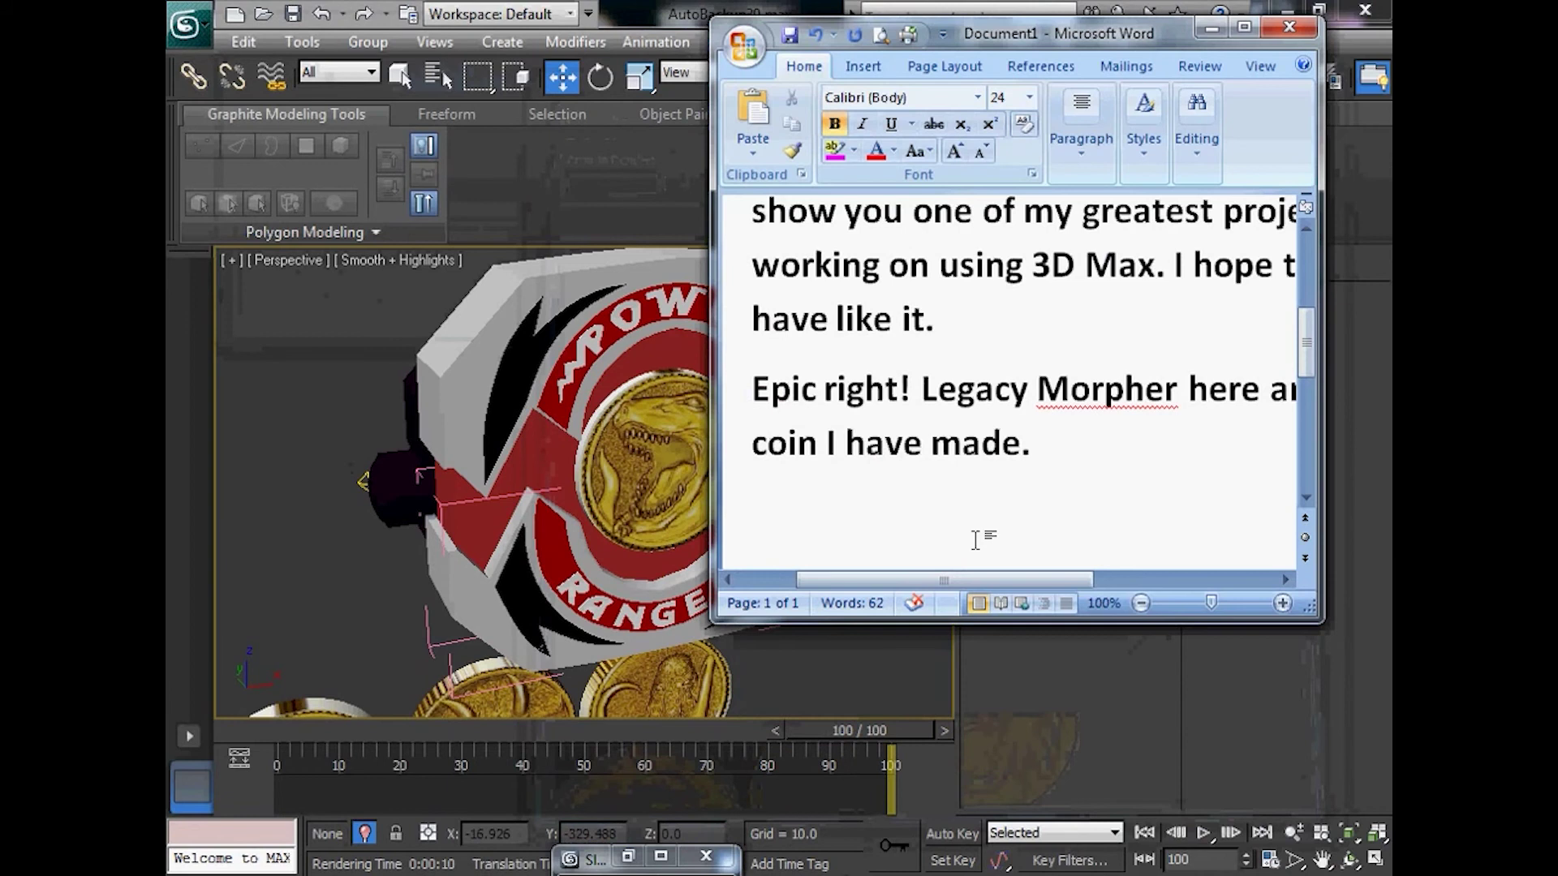
pyautogui.write('Here is my big surprise,')
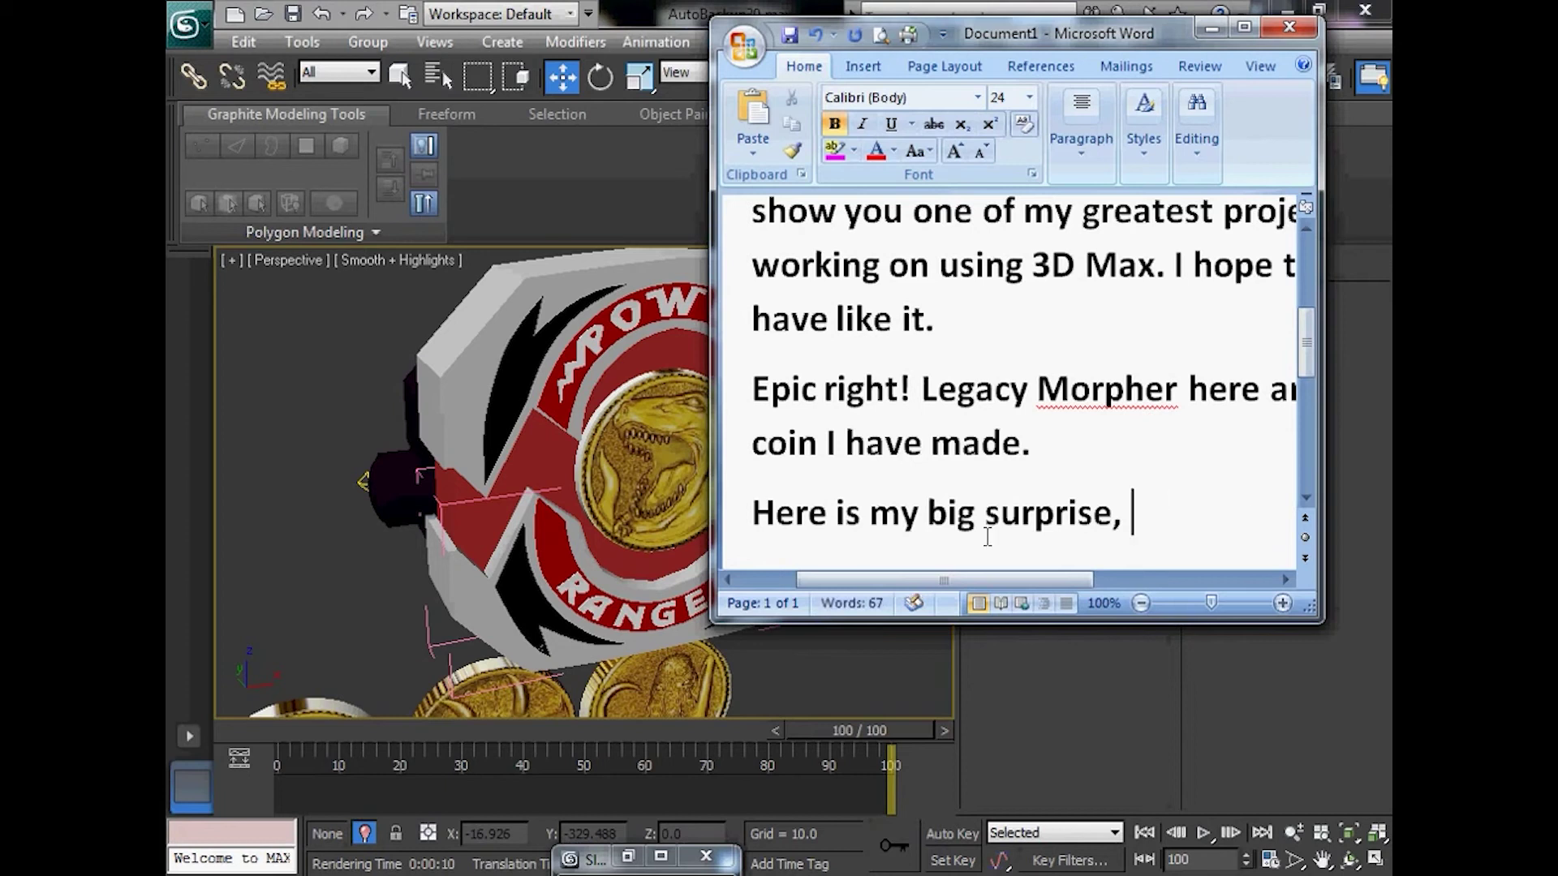
# Return to 3ds Max, end the object isolation to reveal the gold morphers, and set the time to frame 0
pyautogui.rightClick(601, 632)
pyautogui.click(668, 436)
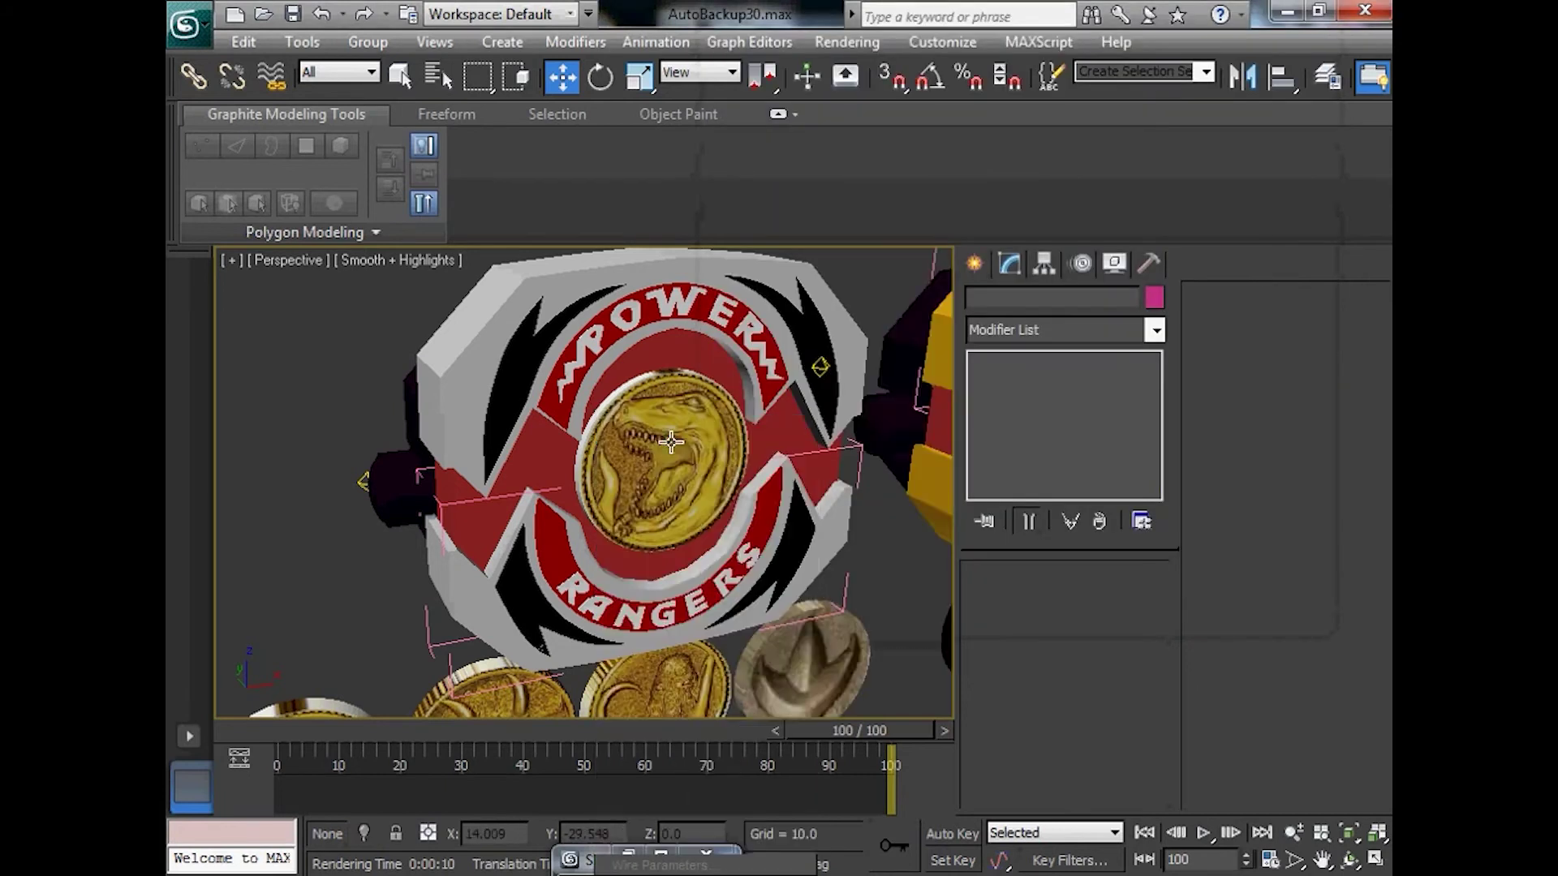
pyautogui.moveTo(792, 525); pyautogui.dragTo(400, 610, button='middle')
pyautogui.moveTo(598, 573); pyautogui.dragTo(311, 610, button='middle')
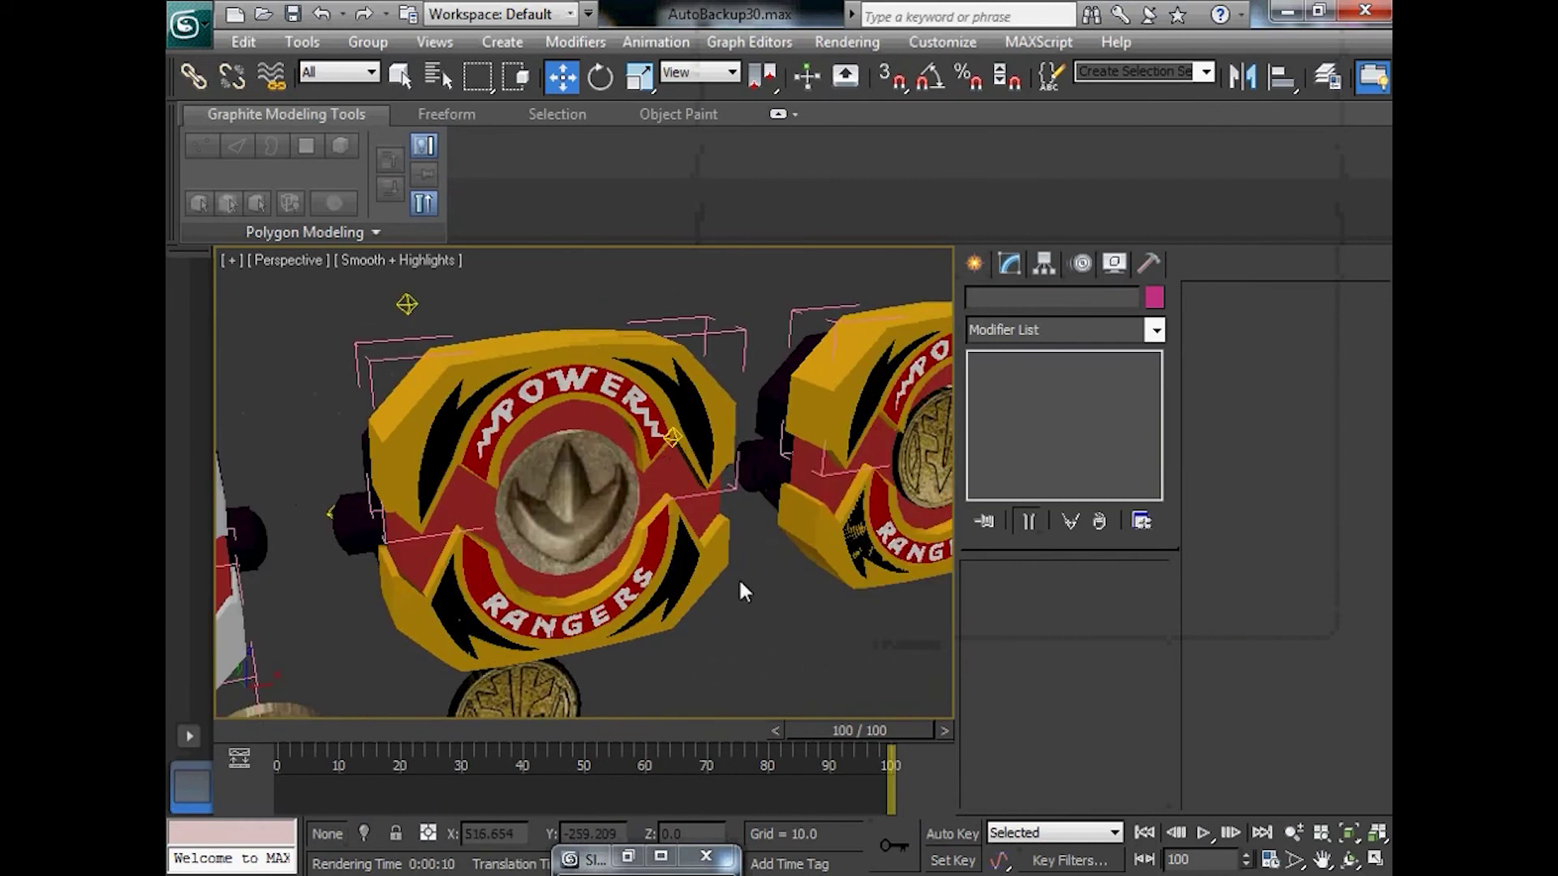
pyautogui.moveTo(737, 578); pyautogui.dragTo(574, 594, button='middle')
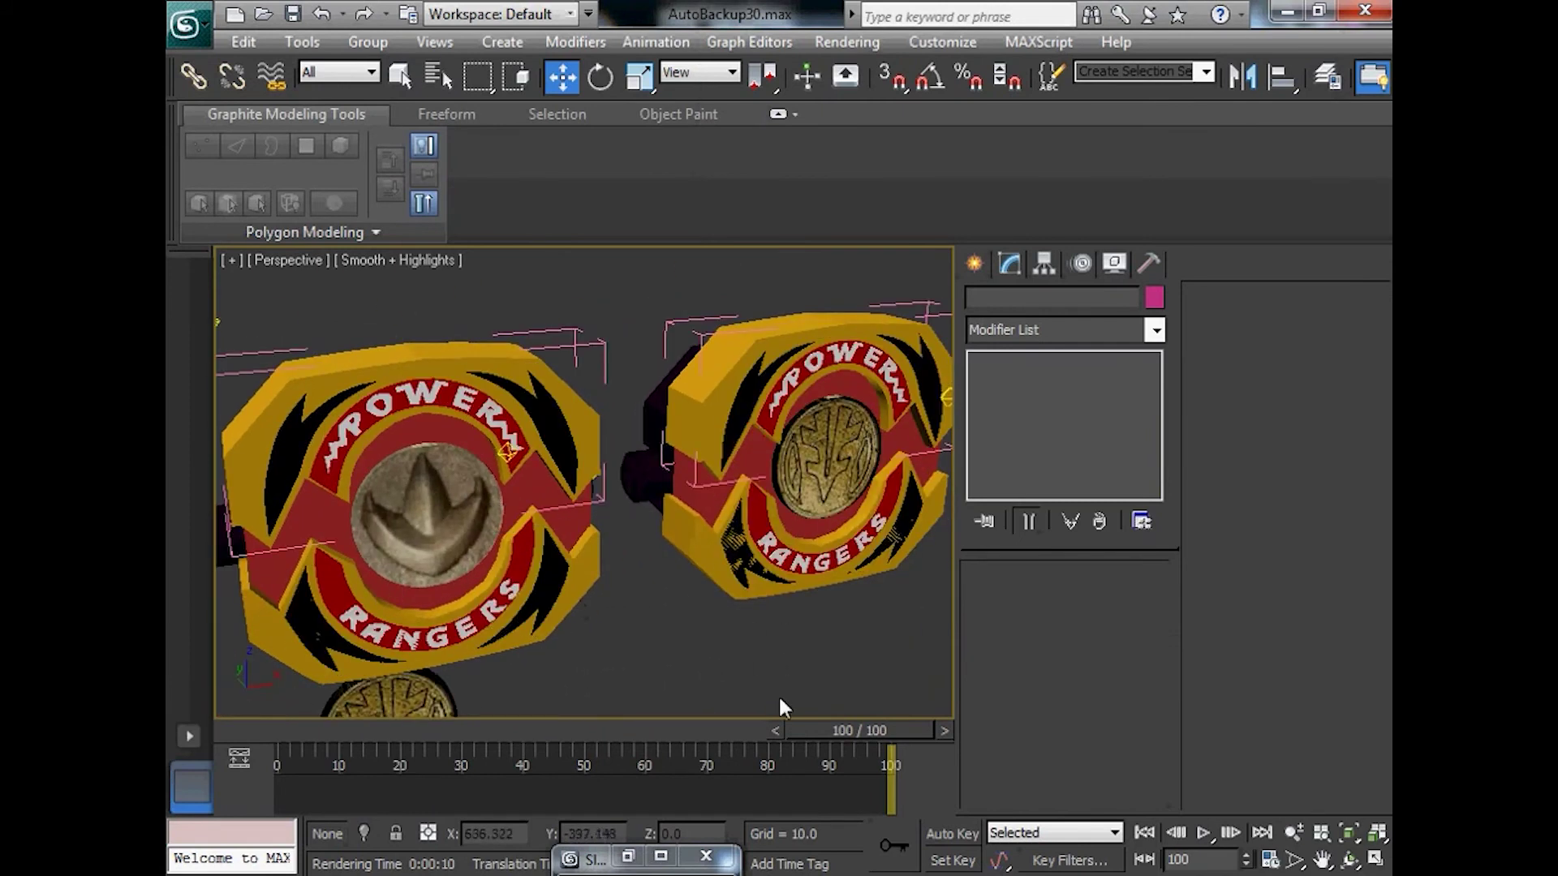
pyautogui.moveTo(839, 733); pyautogui.dragTo(166, 775)
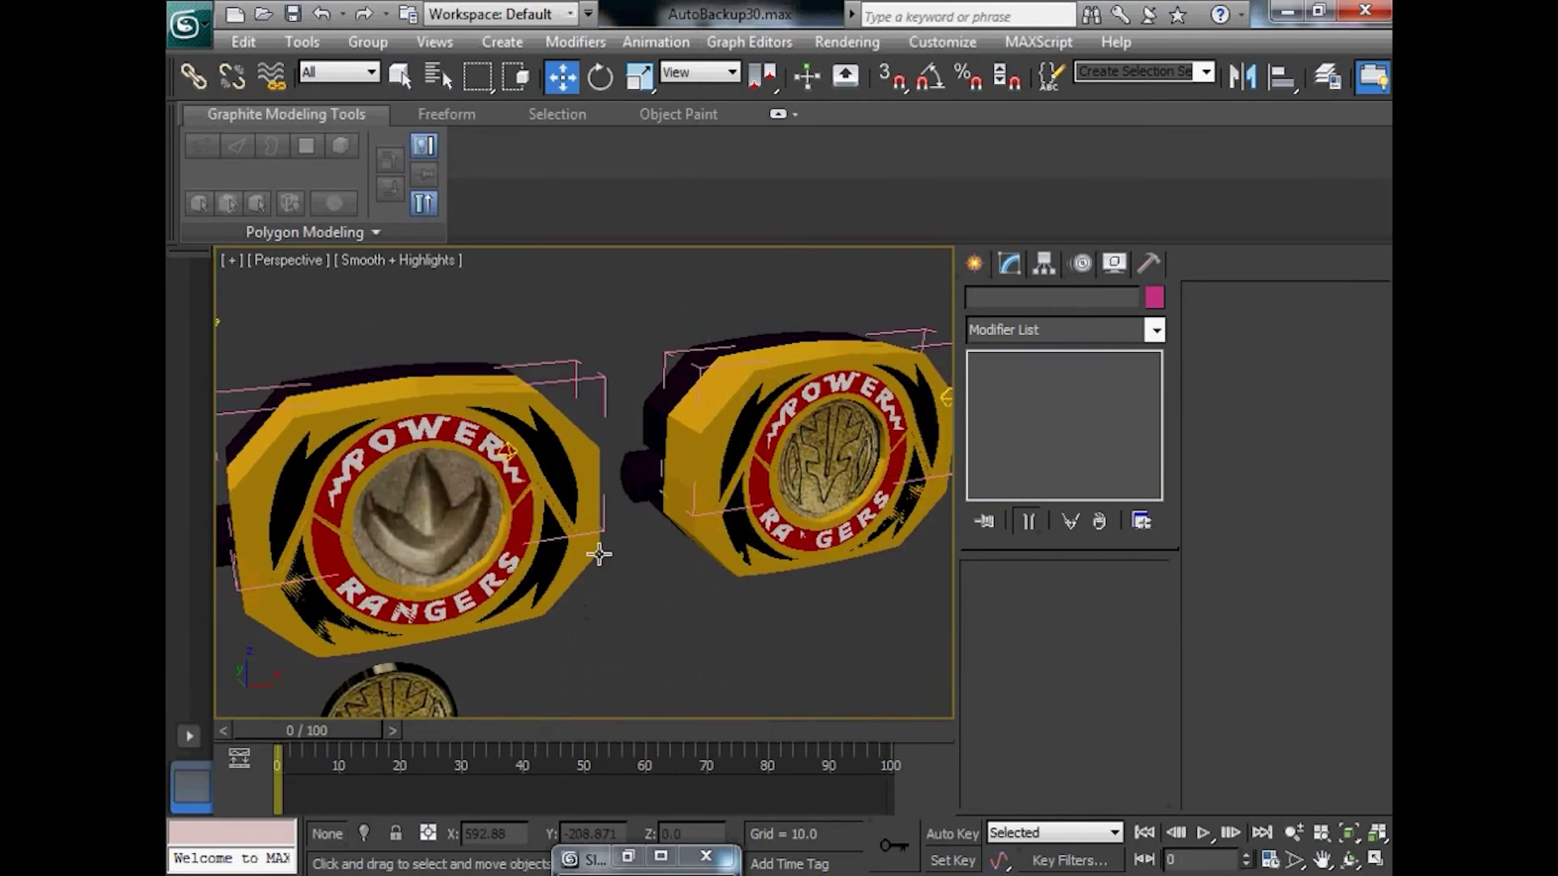
# Examine the two closed gold morphers and their center coins from several angles and close up
pyautogui.press('w')
pyautogui.keyDown('alt'); pyautogui.moveTo(695, 556); pyautogui.dragTo(702, 517, button='middle'); pyautogui.keyUp('alt')
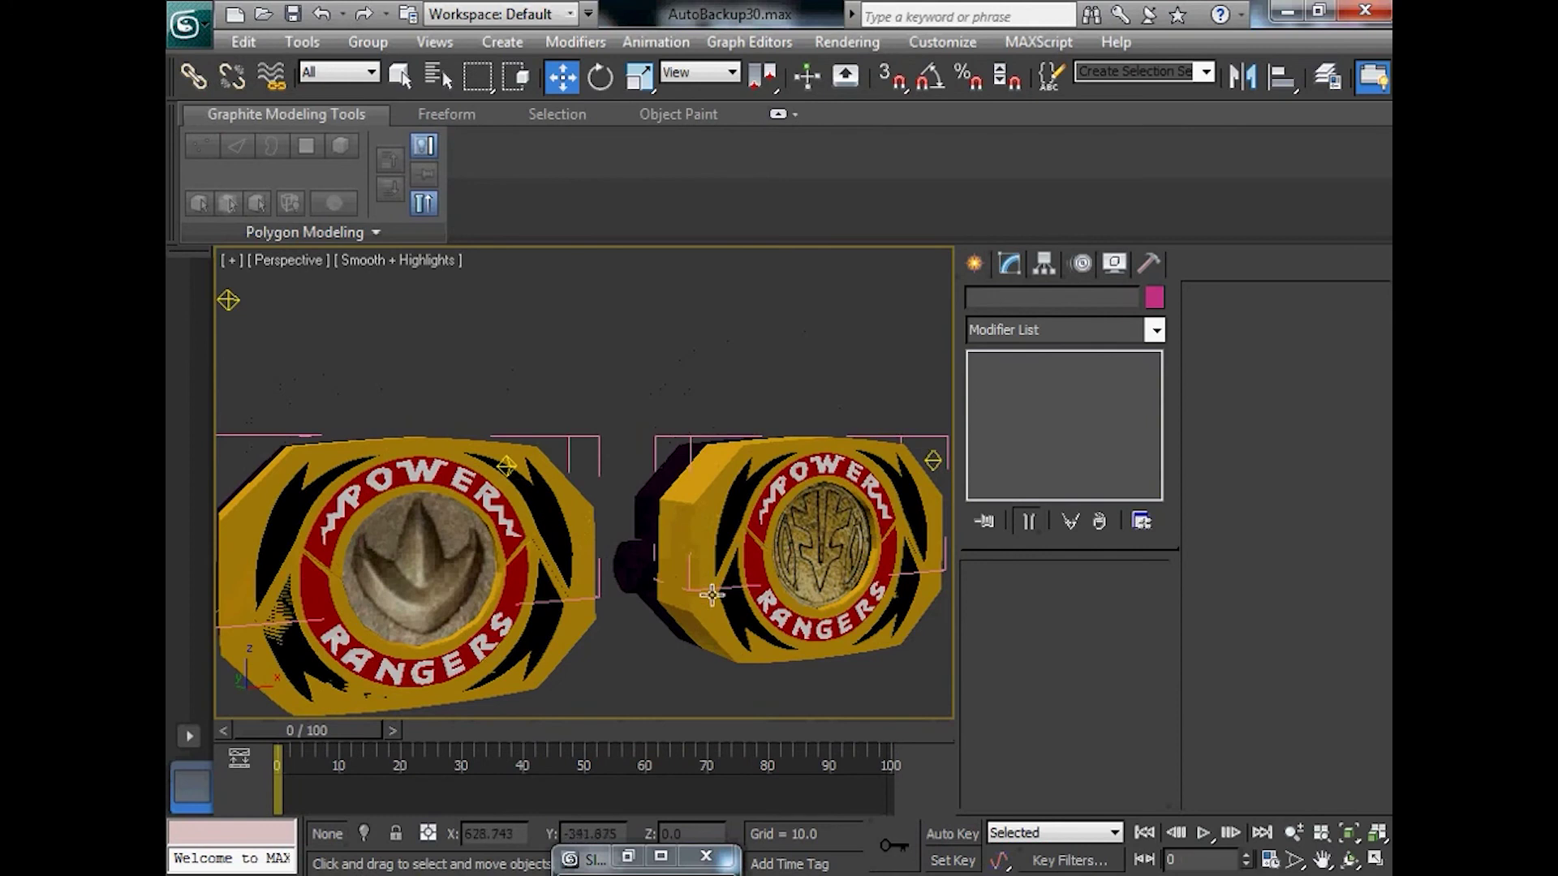
pyautogui.moveTo(689, 607)
pyautogui.keyDown('alt'); pyautogui.mouseDown(button='middle')
pyautogui.moveTo(683, 594)
pyautogui.moveTo(474, 614)
pyautogui.mouseUp(button='middle'); pyautogui.keyUp('alt')
pyautogui.moveTo(797, 617); pyautogui.dragTo(635, 568, button='middle')
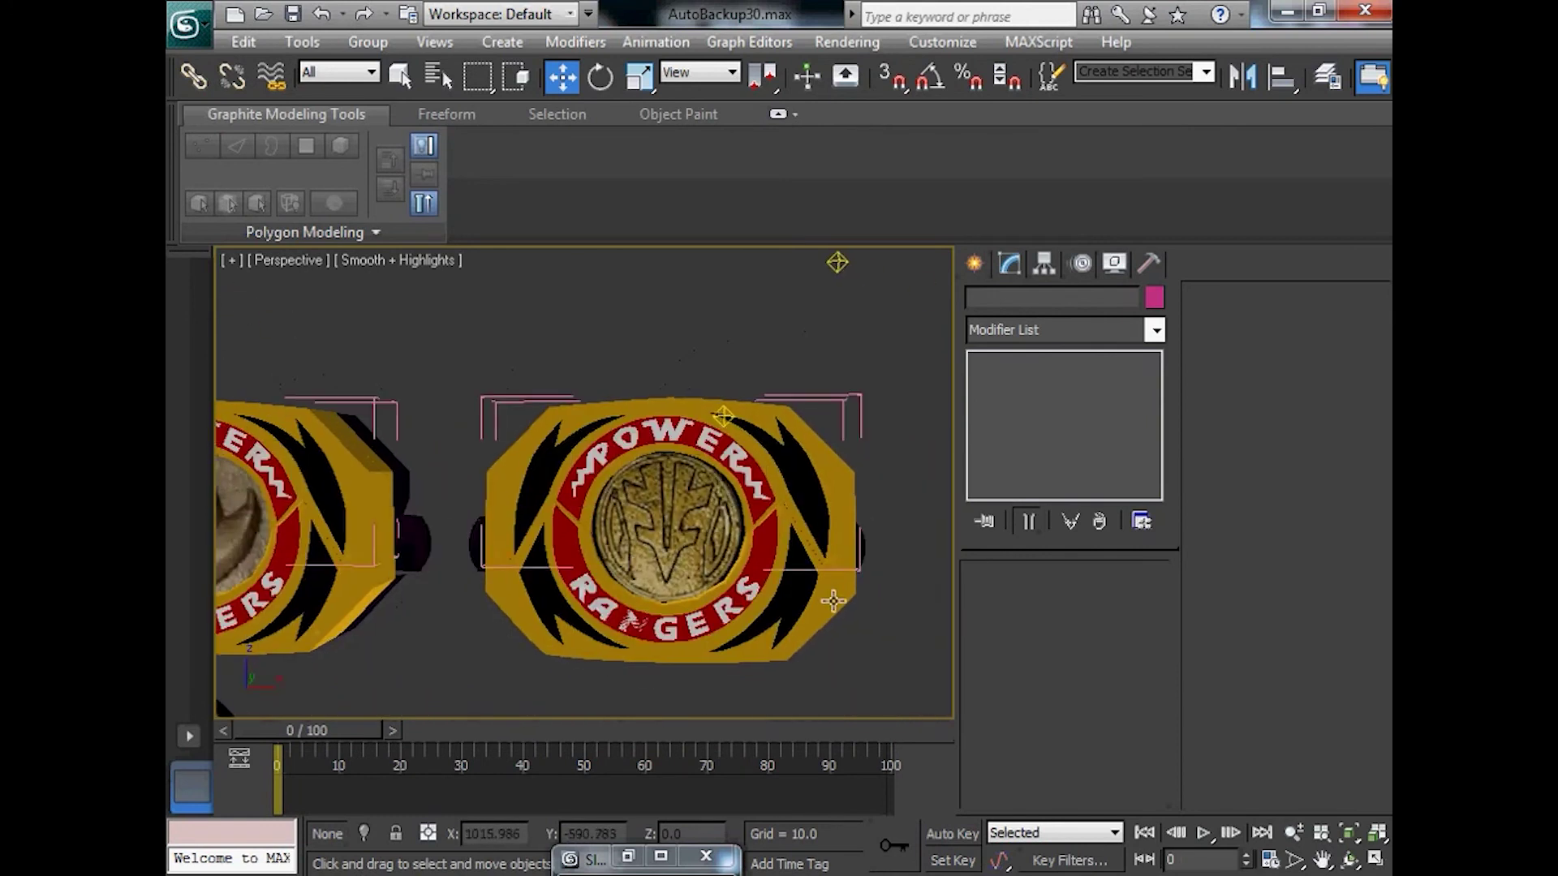
pyautogui.keyDown('alt'); pyautogui.moveTo(830, 601); pyautogui.dragTo(709, 610, button='middle'); pyautogui.keyUp('alt')
pyautogui.scroll(2, 736, 614)
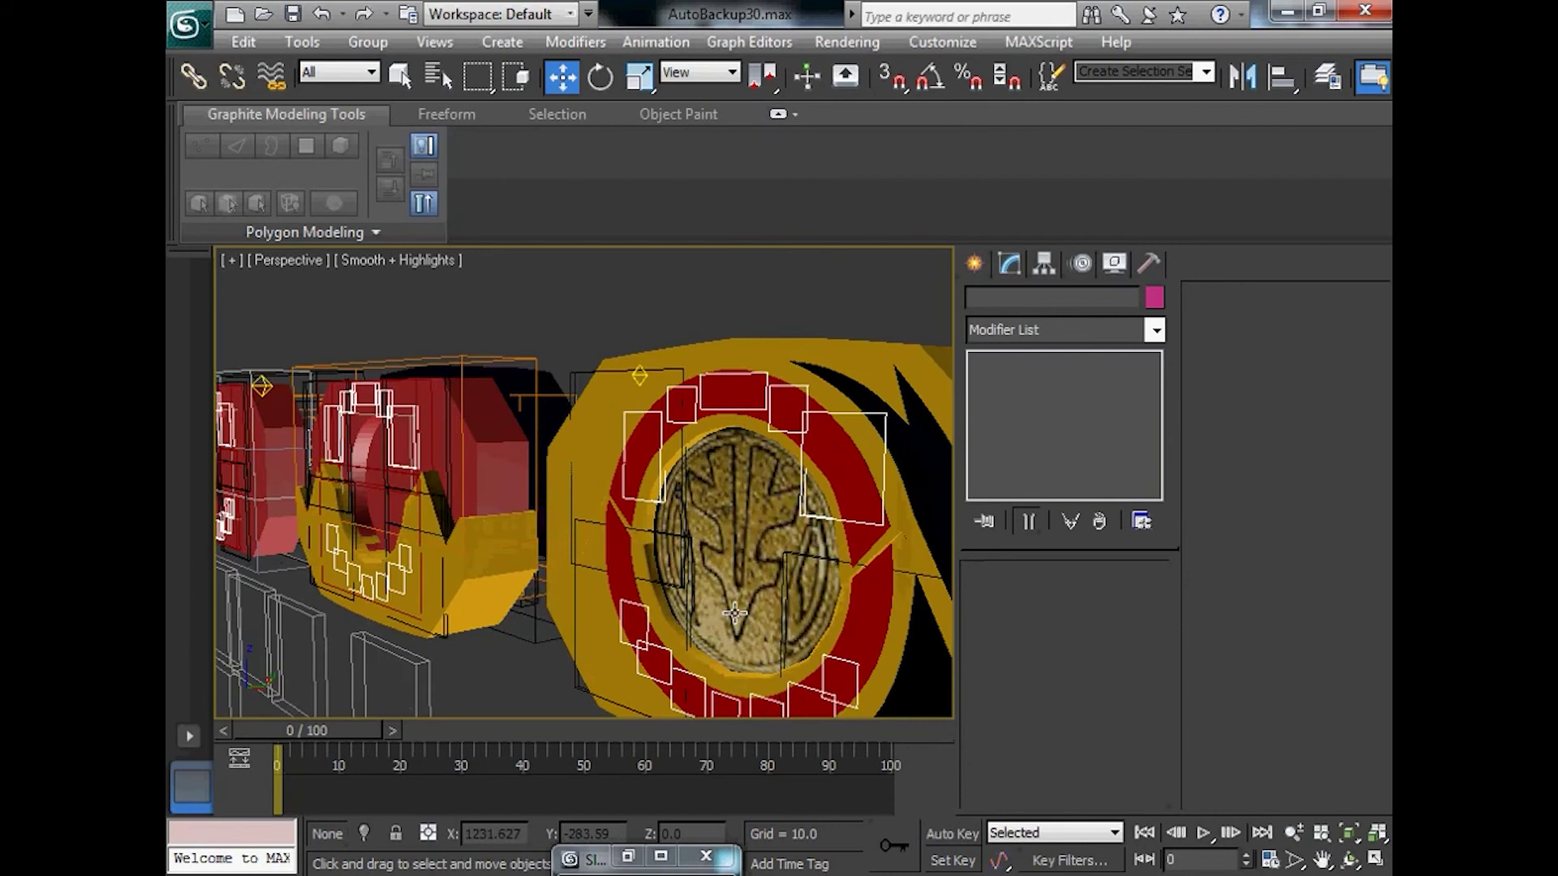
pyautogui.scroll(1, 732, 616)
pyautogui.moveTo(851, 616); pyautogui.dragTo(928, 549, button='middle')
pyautogui.moveTo(608, 537); pyautogui.dragTo(733, 556, button='middle')
pyautogui.scroll(-2, 761, 539)
# Render the two closed gold morphers side by side in the Perspective view at frame 0, and dismiss the render windows
pyautogui.moveTo(500, 602); pyautogui.dragTo(640, 604, button='middle')
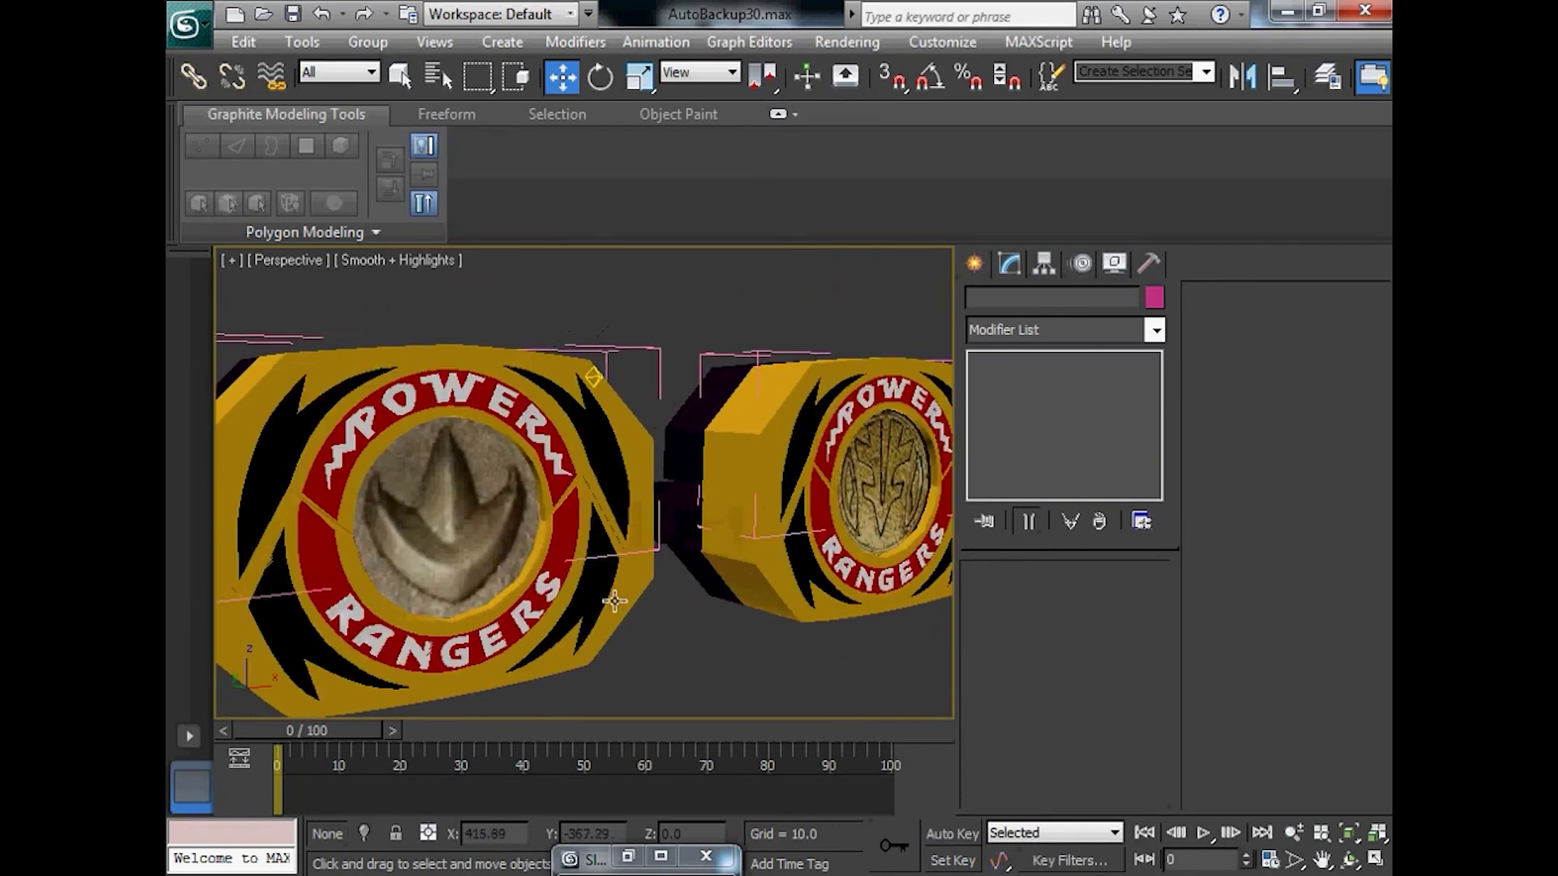
pyautogui.hotkey('shift', 'q')
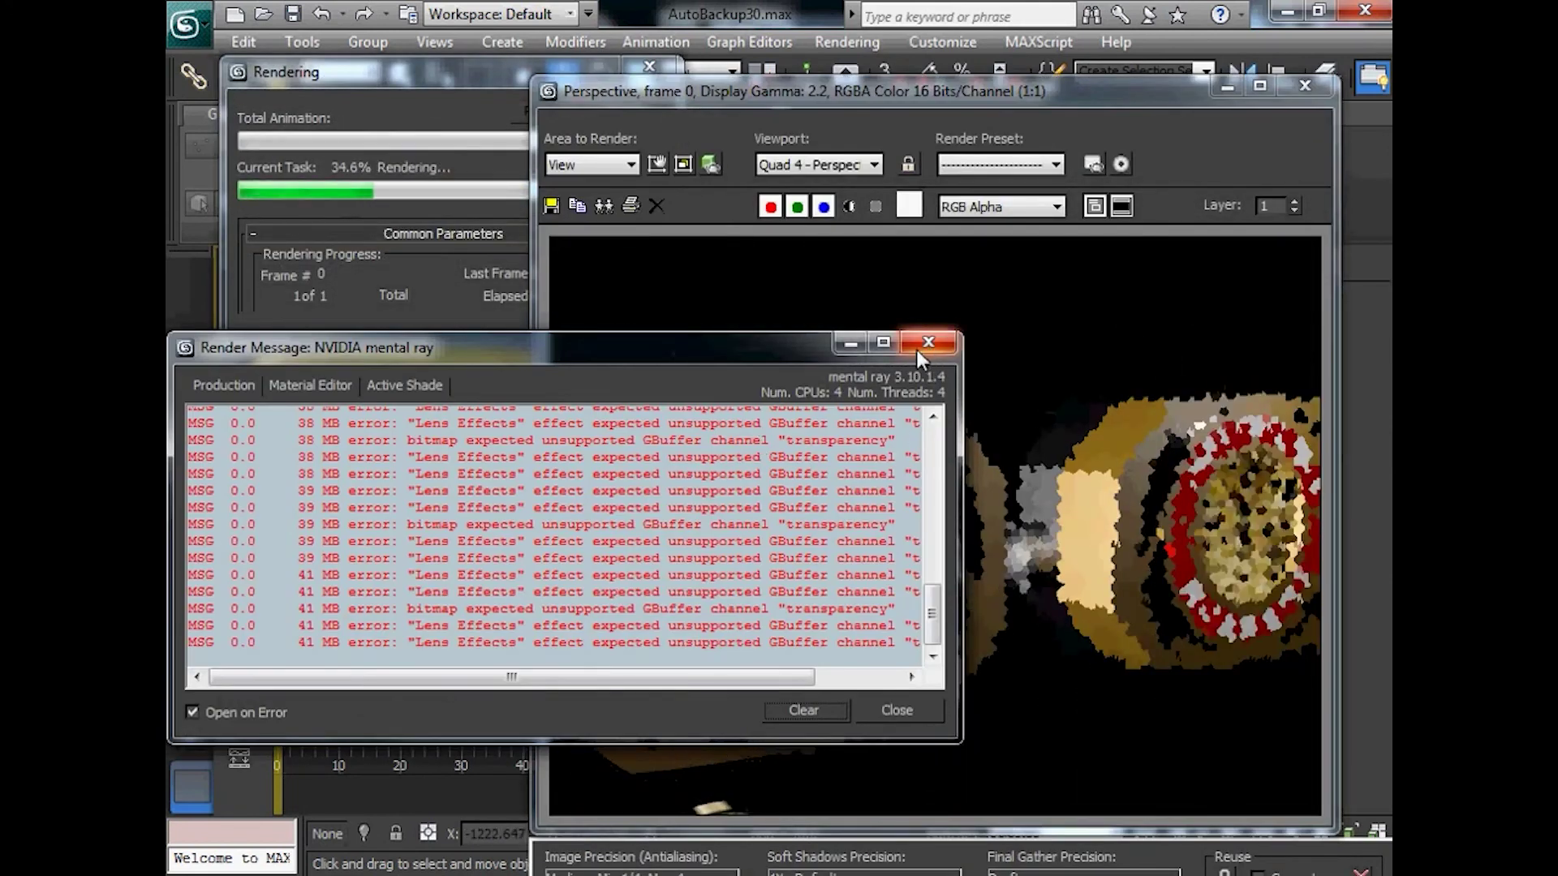
pyautogui.click(918, 350)
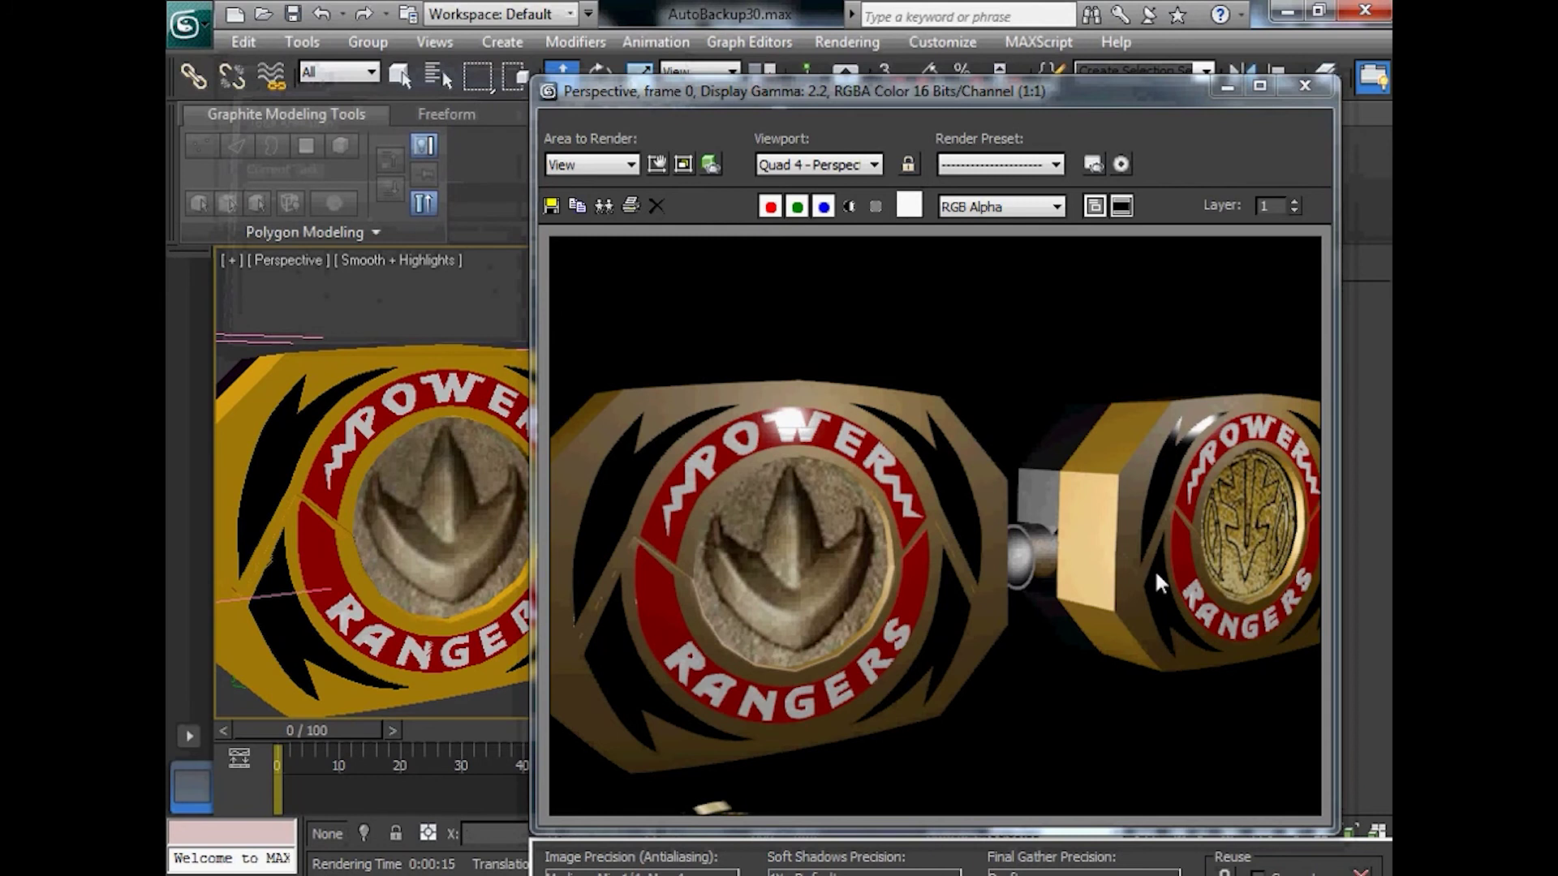
pyautogui.click(1226, 88)
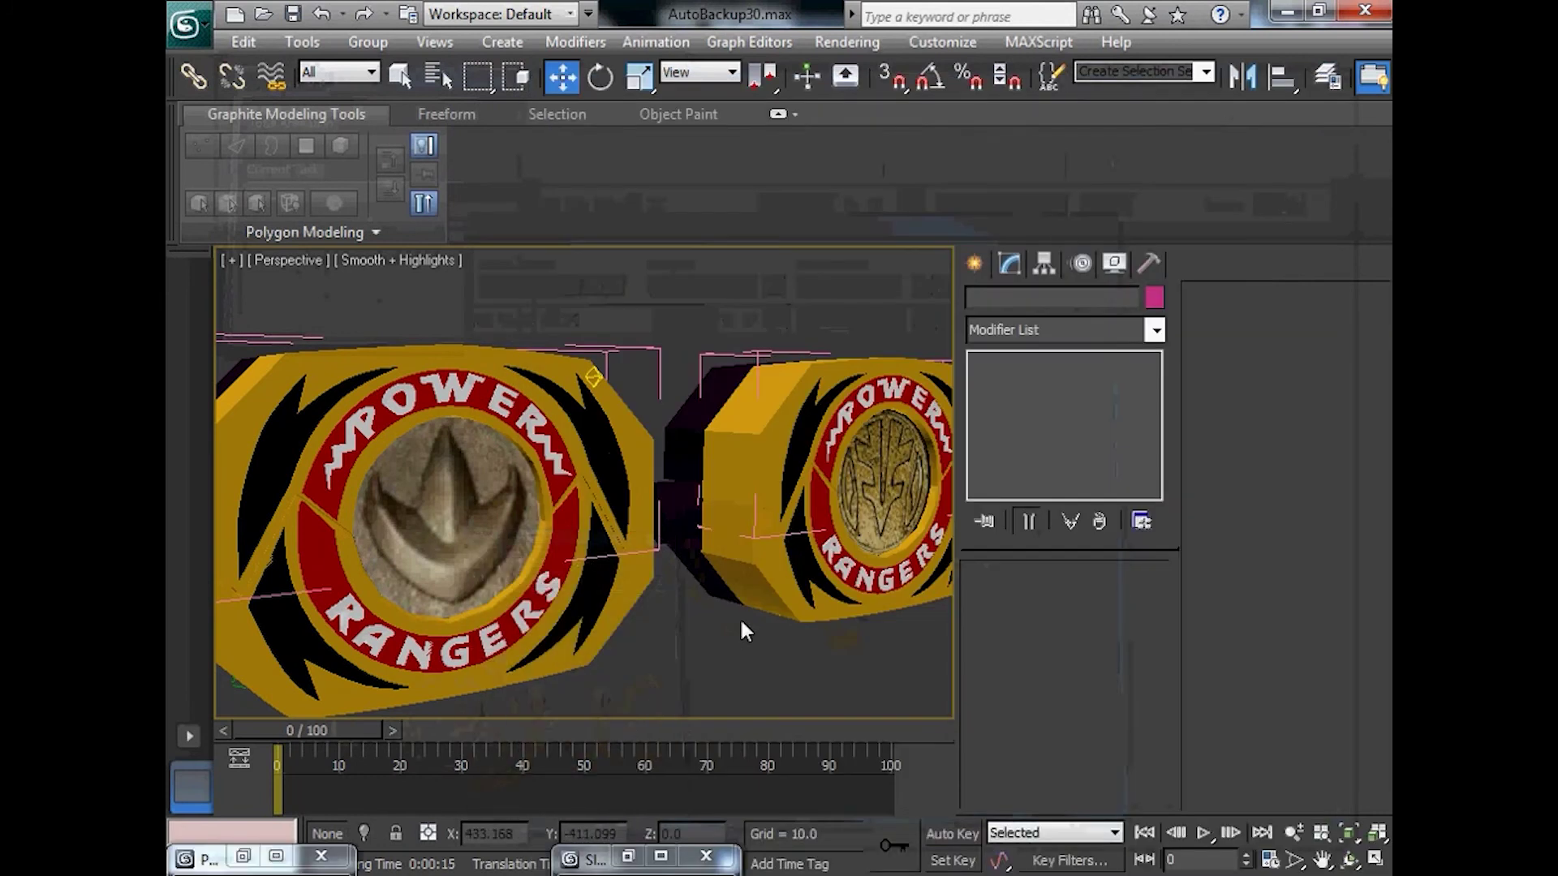
# Set the time to frame 100 to open the gold morphers, and bring both of their fronts into view
pyautogui.keyDown('alt'); pyautogui.moveTo(784, 599); pyautogui.dragTo(626, 653, button='middle'); pyautogui.keyUp('alt')
pyautogui.moveTo(323, 730); pyautogui.dragTo(1033, 729)
pyautogui.moveTo(773, 636); pyautogui.dragTo(1000, 570, button='middle')
pyautogui.scroll(-3, 709, 565)
pyautogui.keyDown('alt'); pyautogui.moveTo(875, 575); pyautogui.dragTo(635, 558, button='middle'); pyautogui.keyUp('alt')
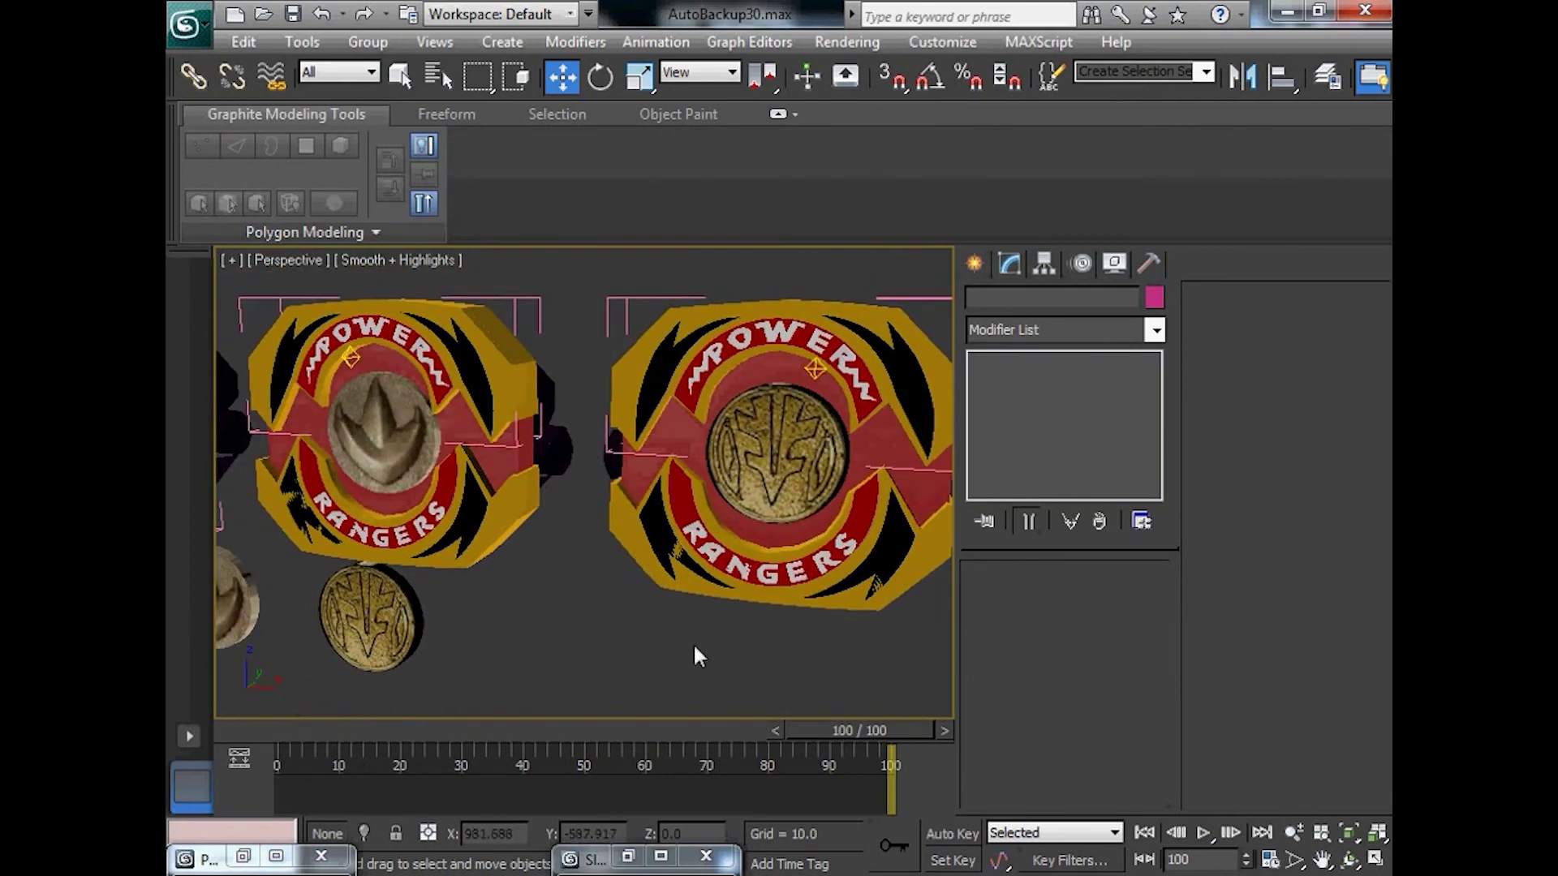
# Switch to the Word document and continue the last line with "green and white ranger Legacy Morpher, which you can see the different on the back."
pyautogui.click(991, 874)
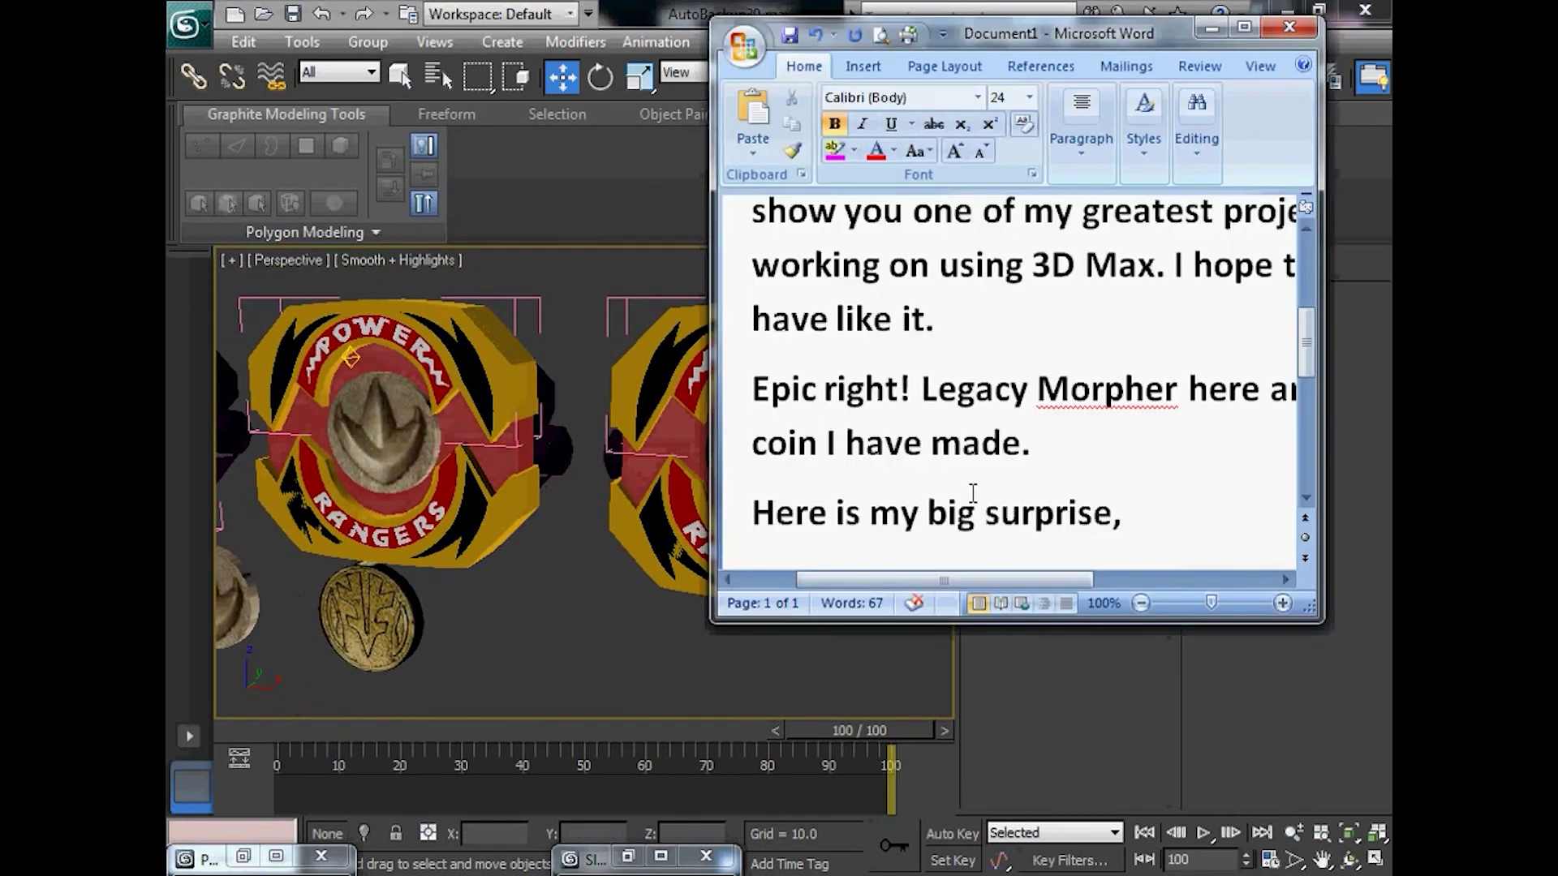
pyautogui.write('green and white')
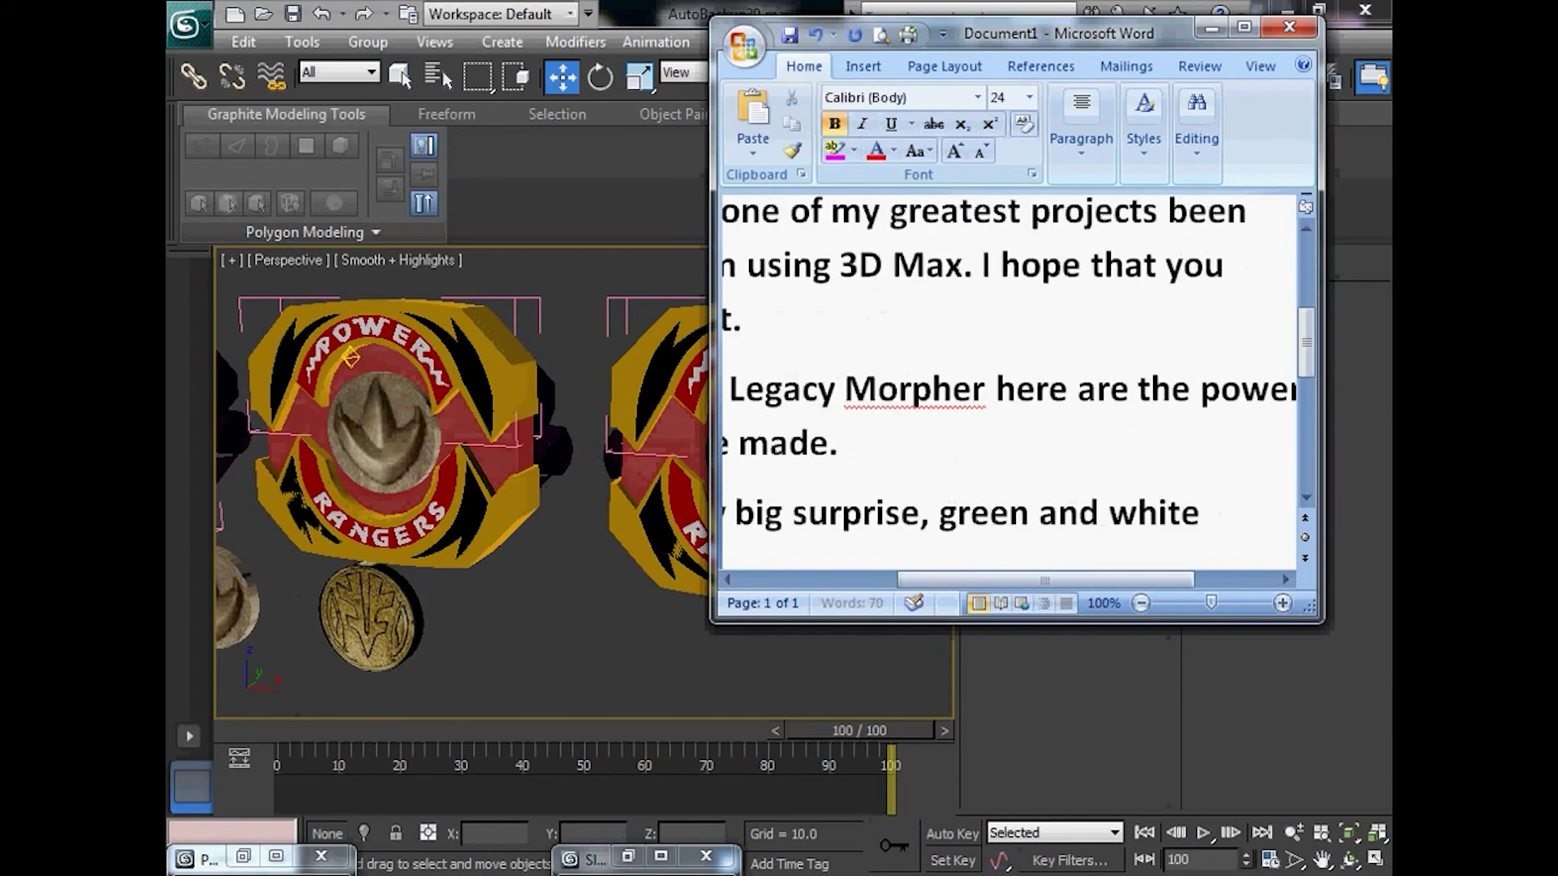
pyautogui.write(' rang')
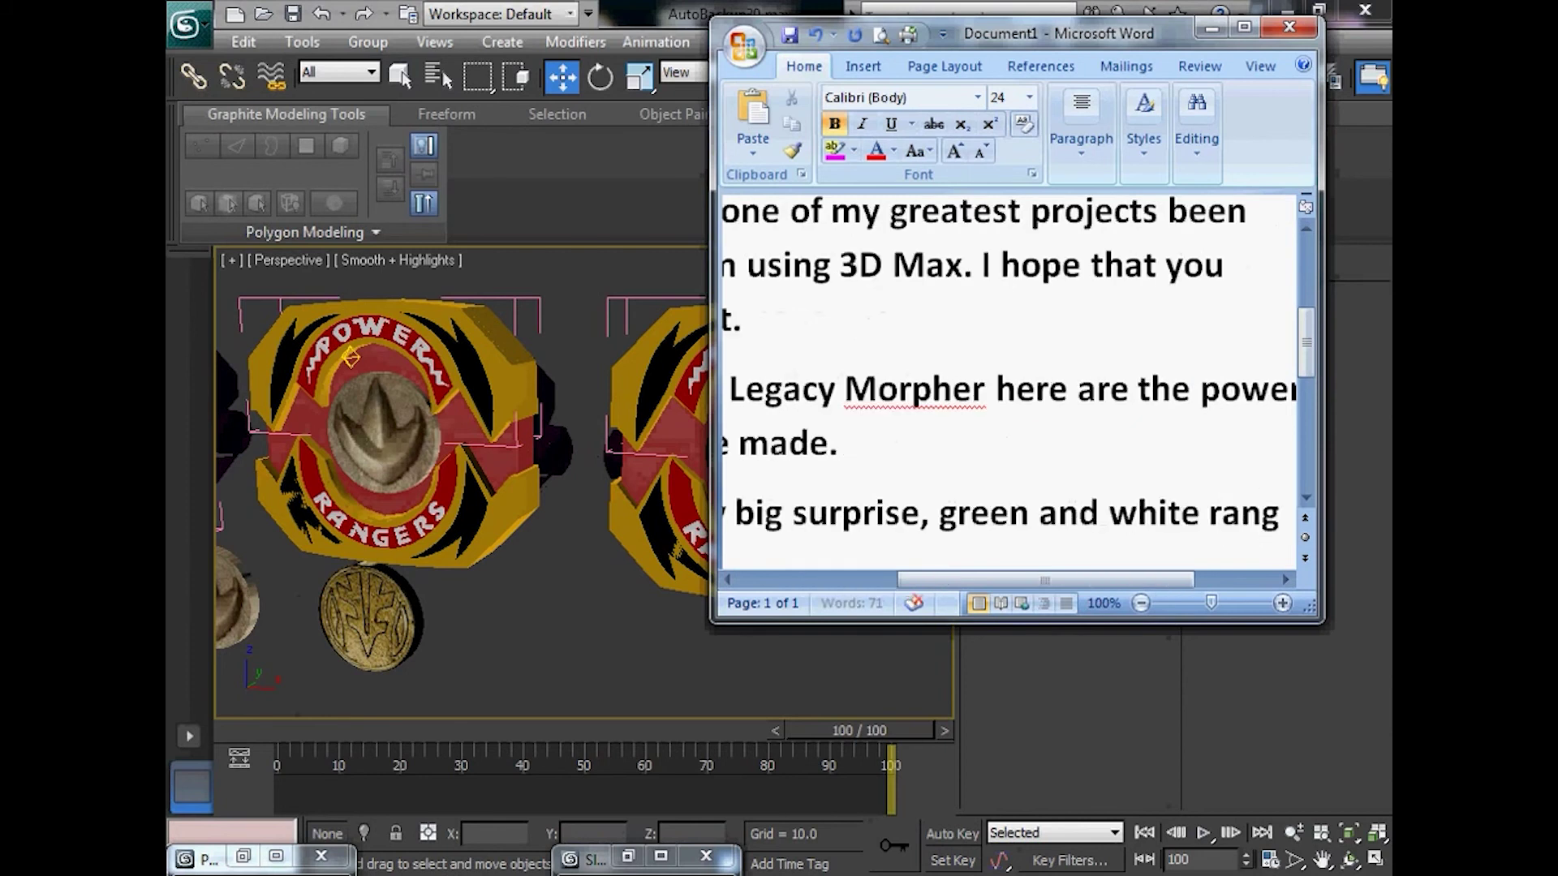
pyautogui.write('er Lega')
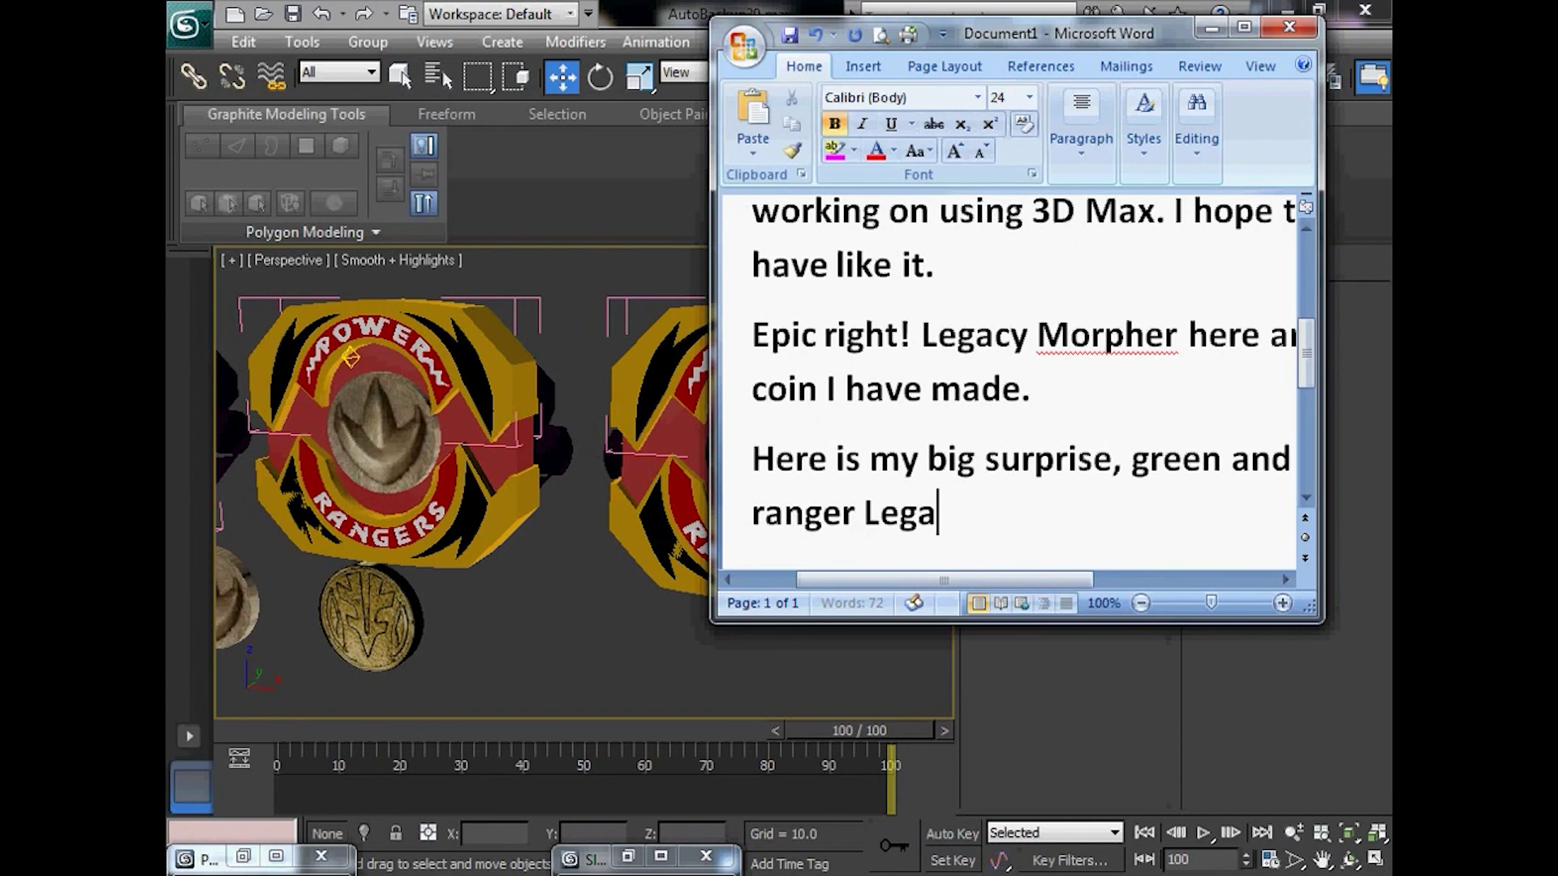
pyautogui.write('cy Mor')
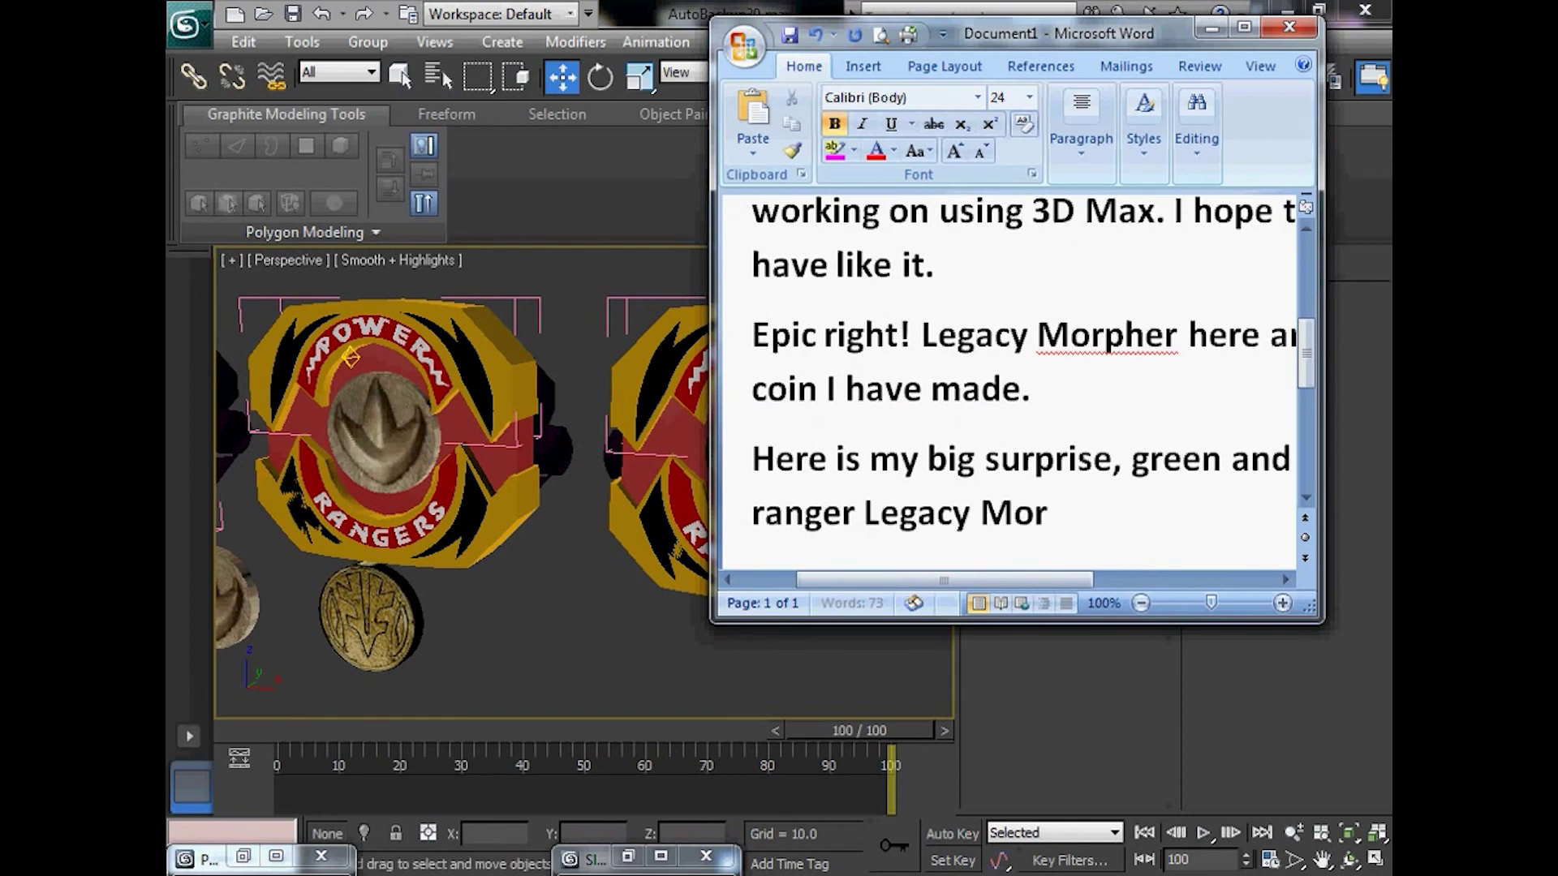
pyautogui.write('pher ')
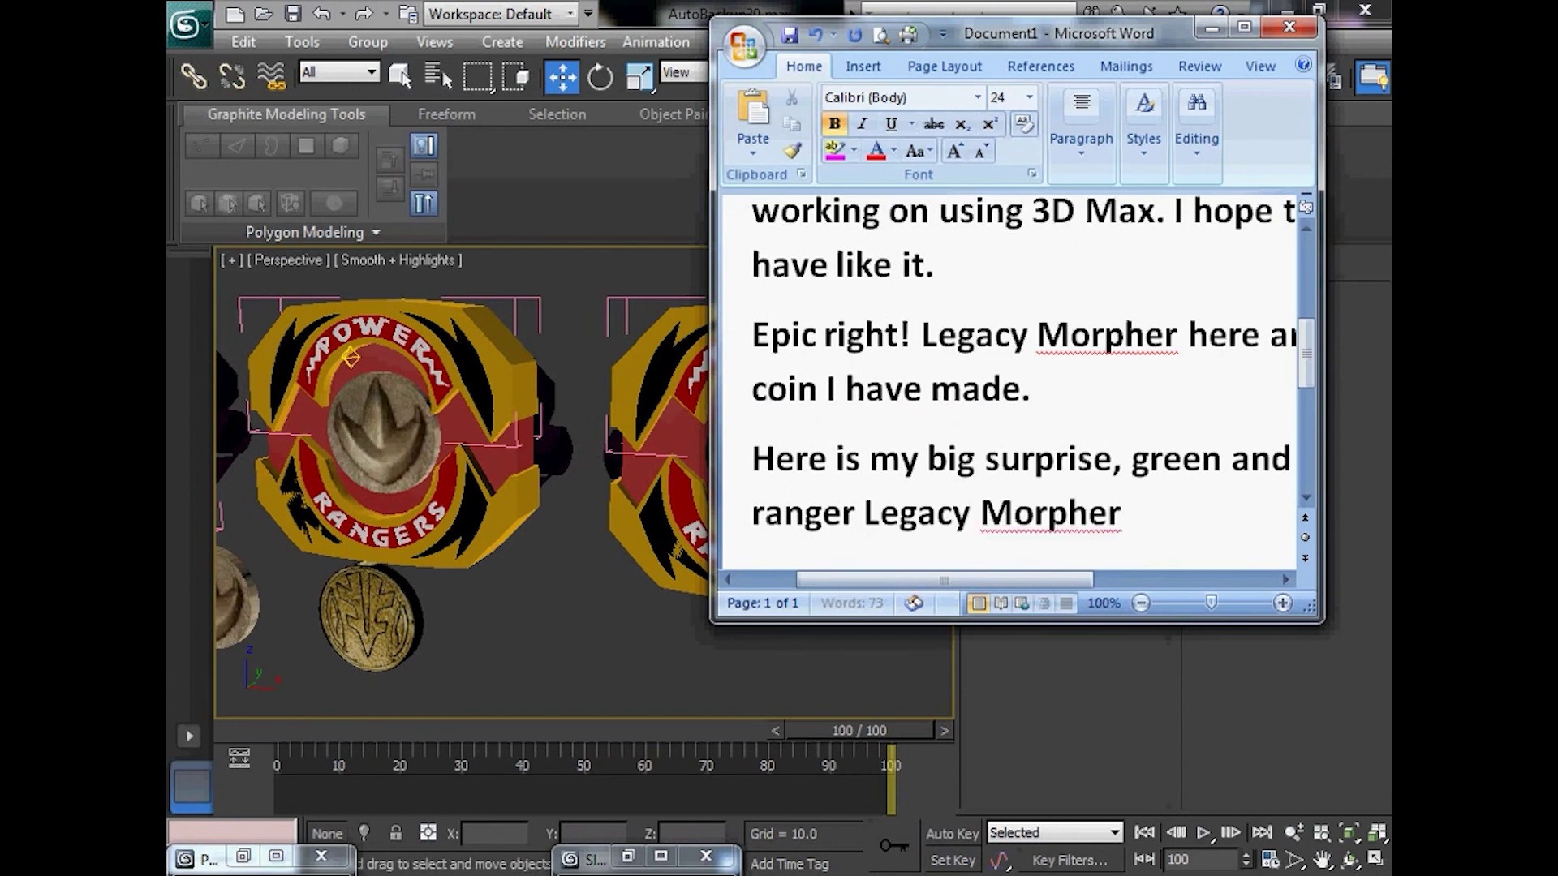
pyautogui.write(', which')
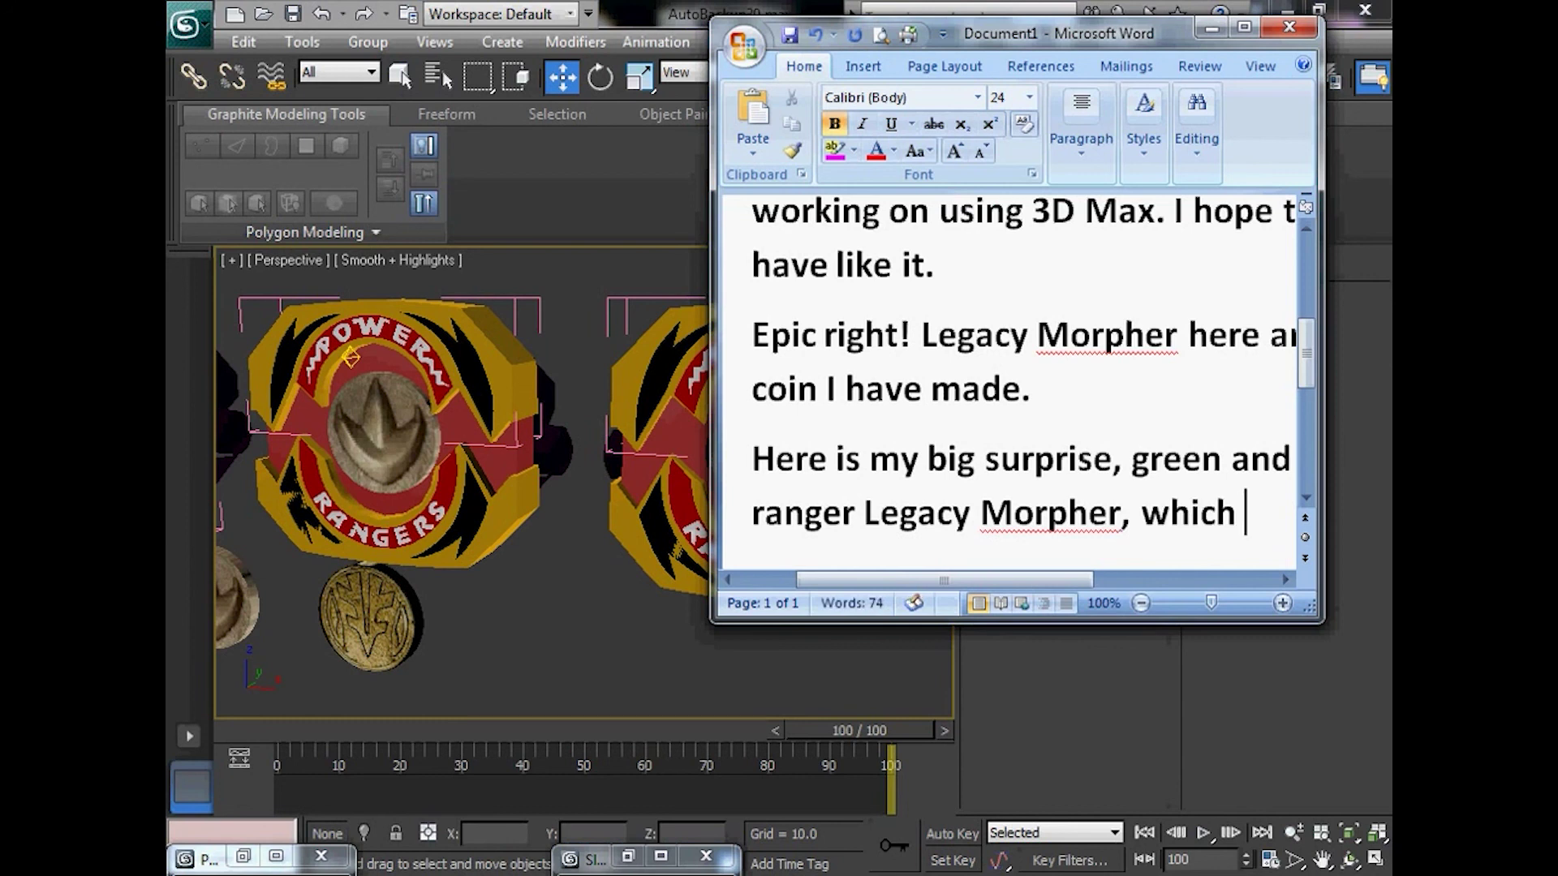
pyautogui.write(' you c')
pyautogui.write(' co')
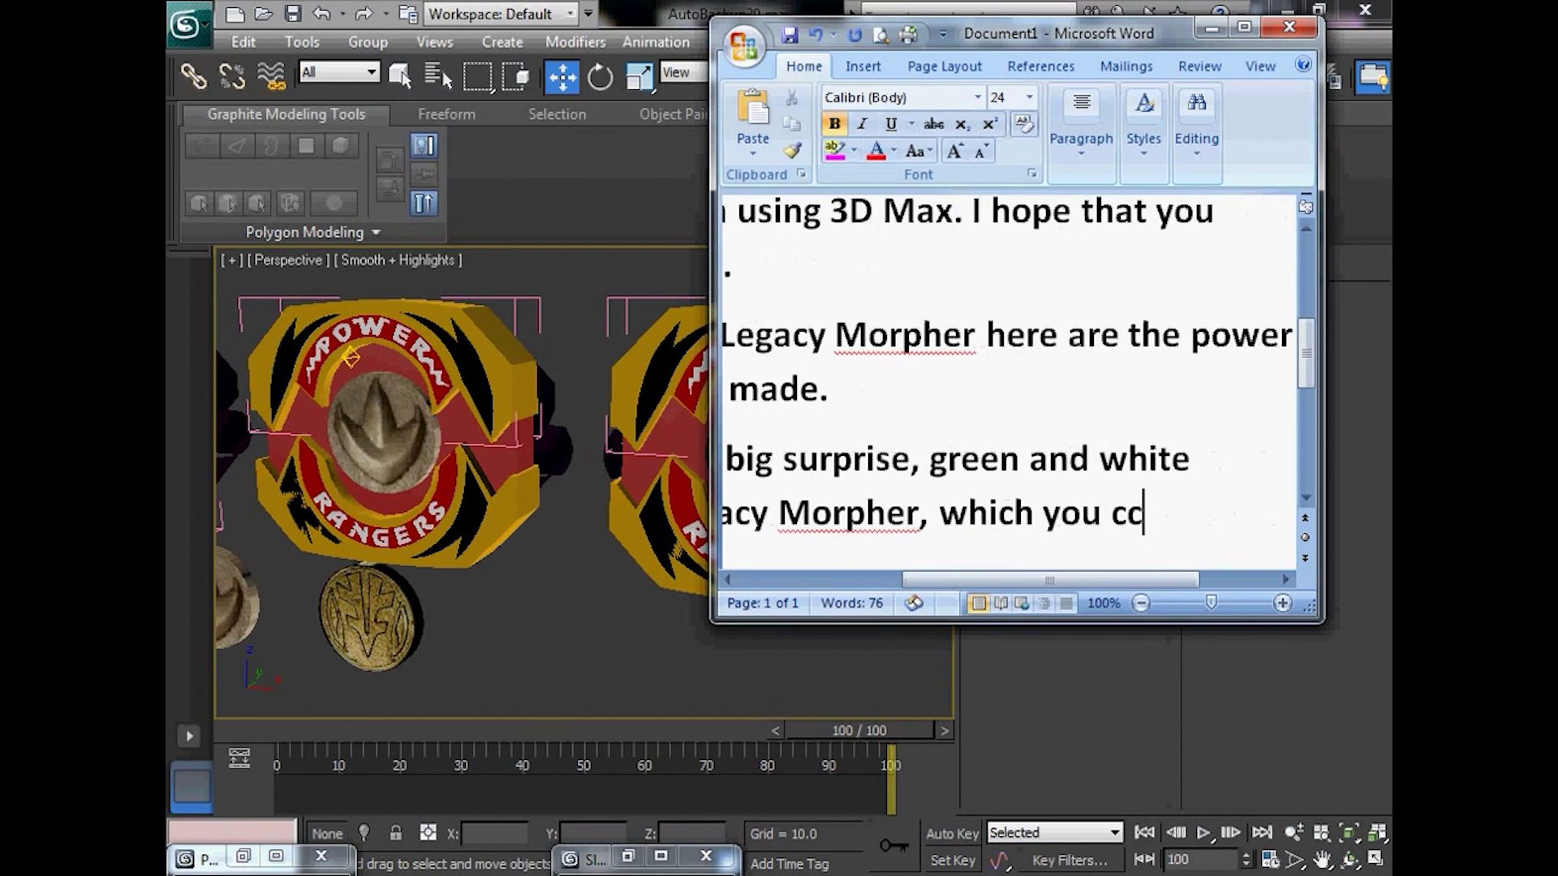
pyautogui.press('BackSpace')
pyautogui.write('an see')
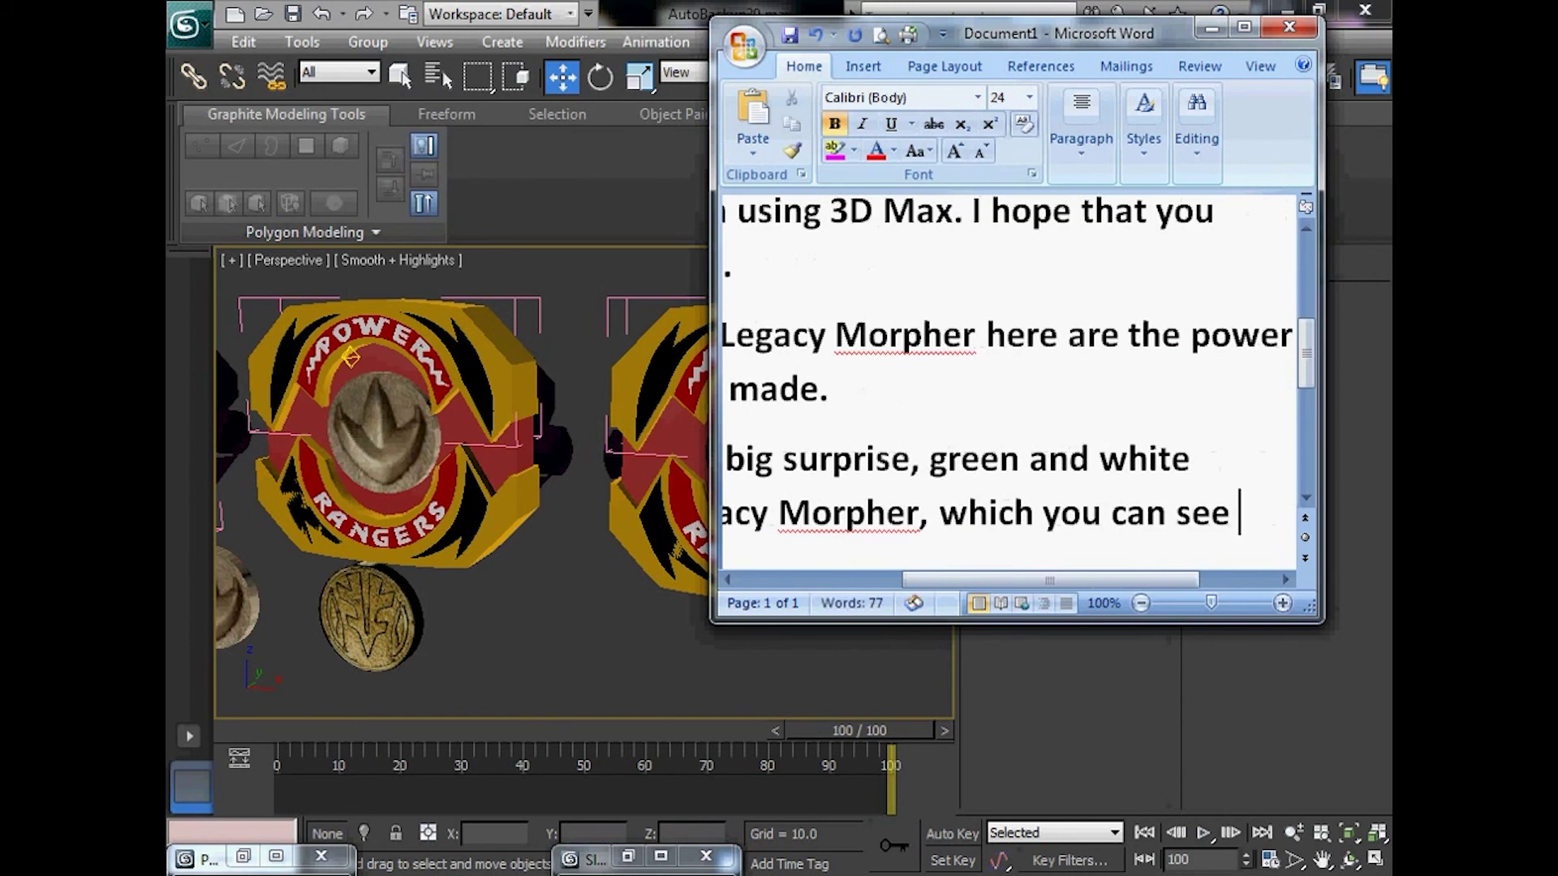
pyautogui.write('the d')
pyautogui.write('iff')
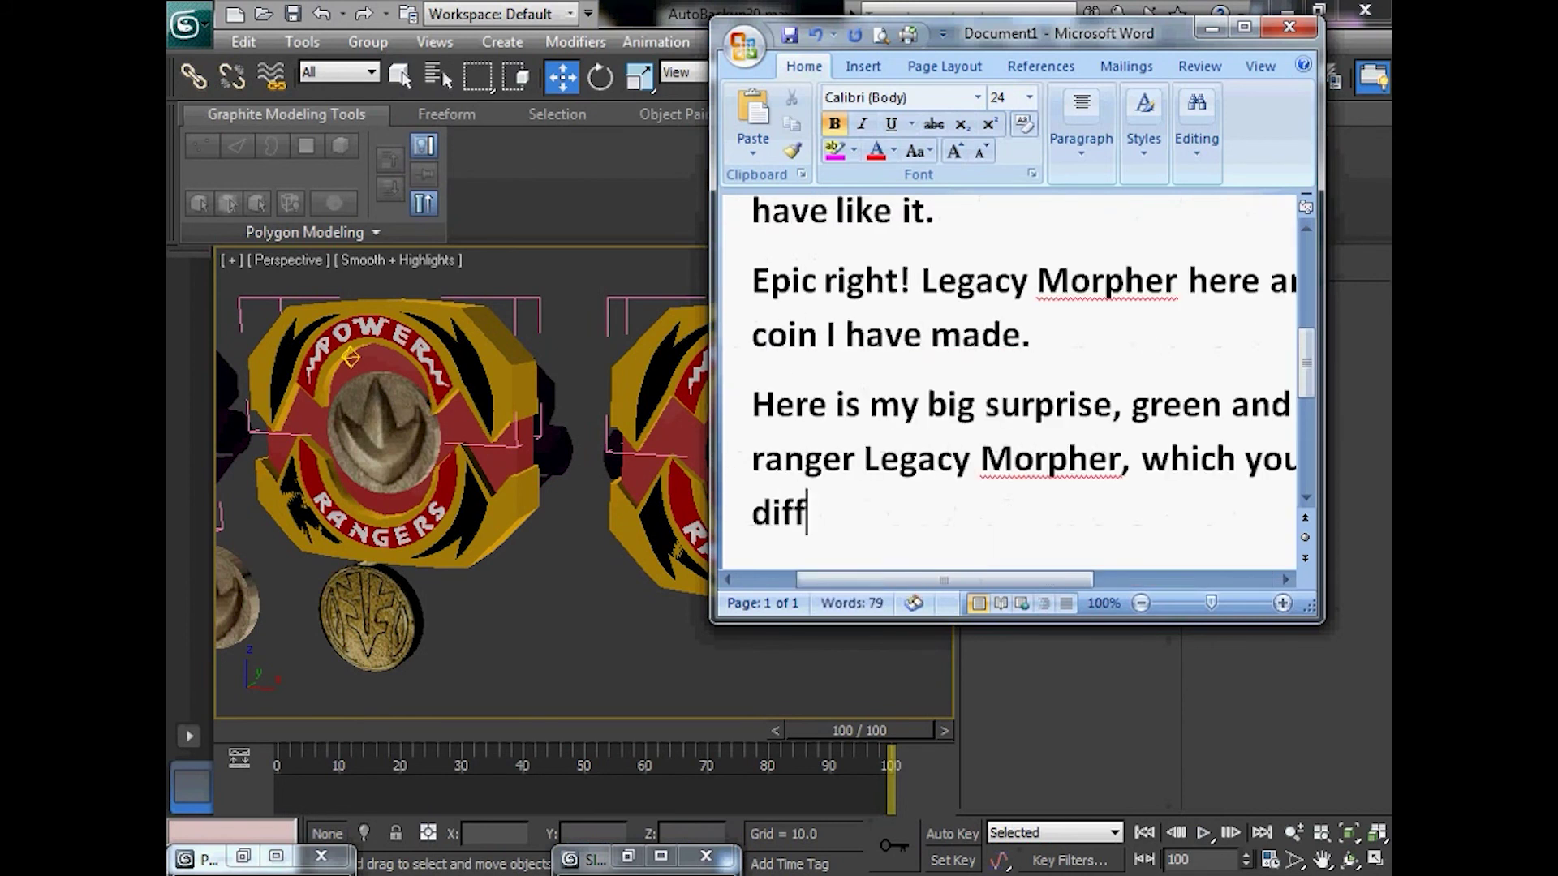
pyautogui.write('erent')
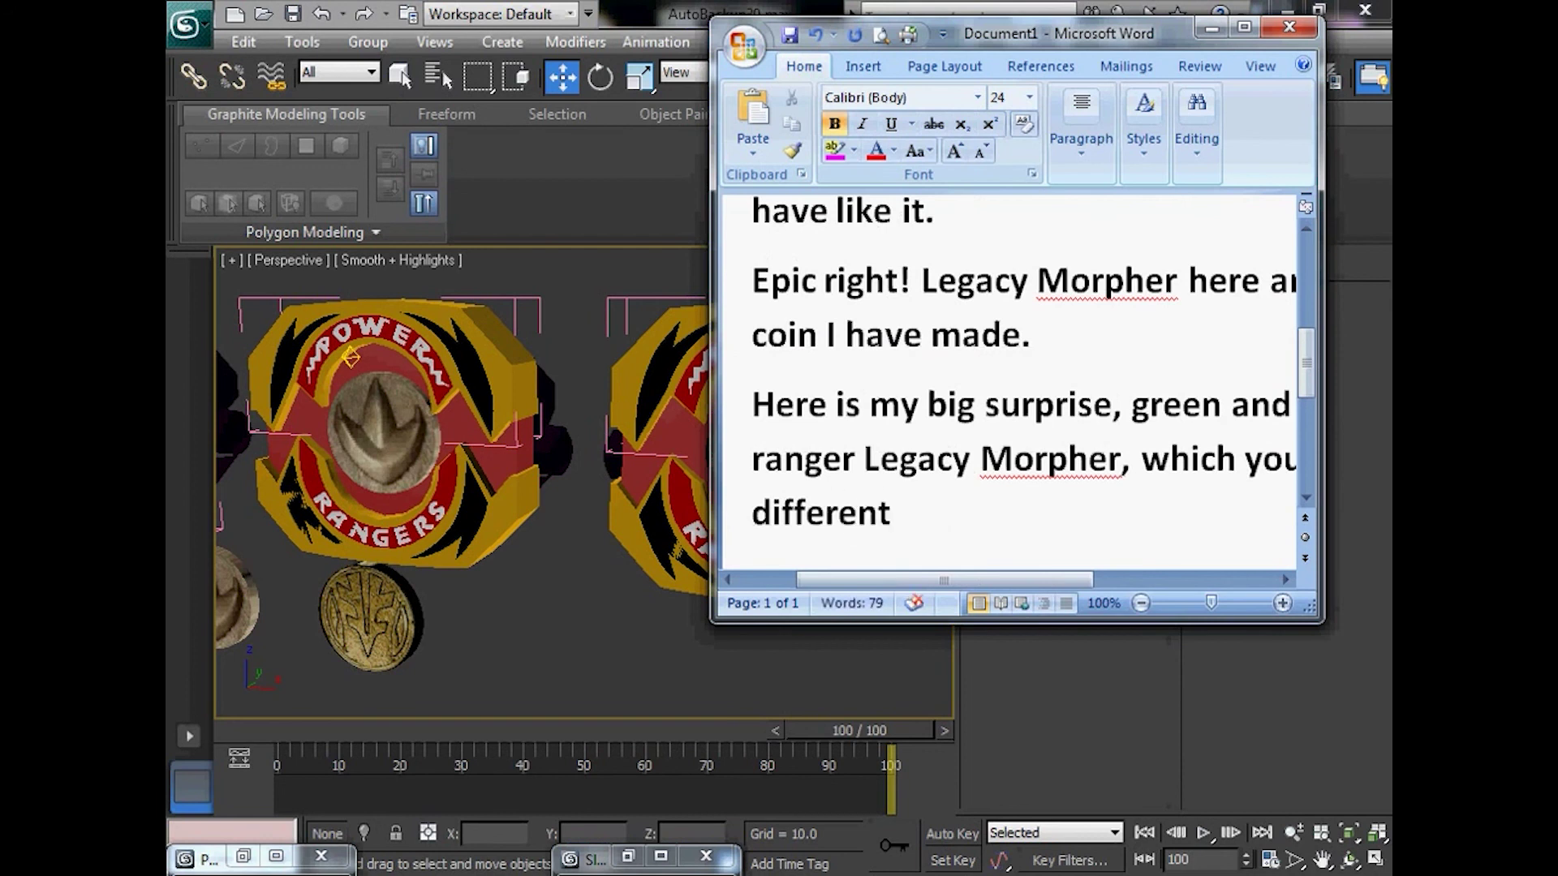
pyautogui.write(' on the back.')
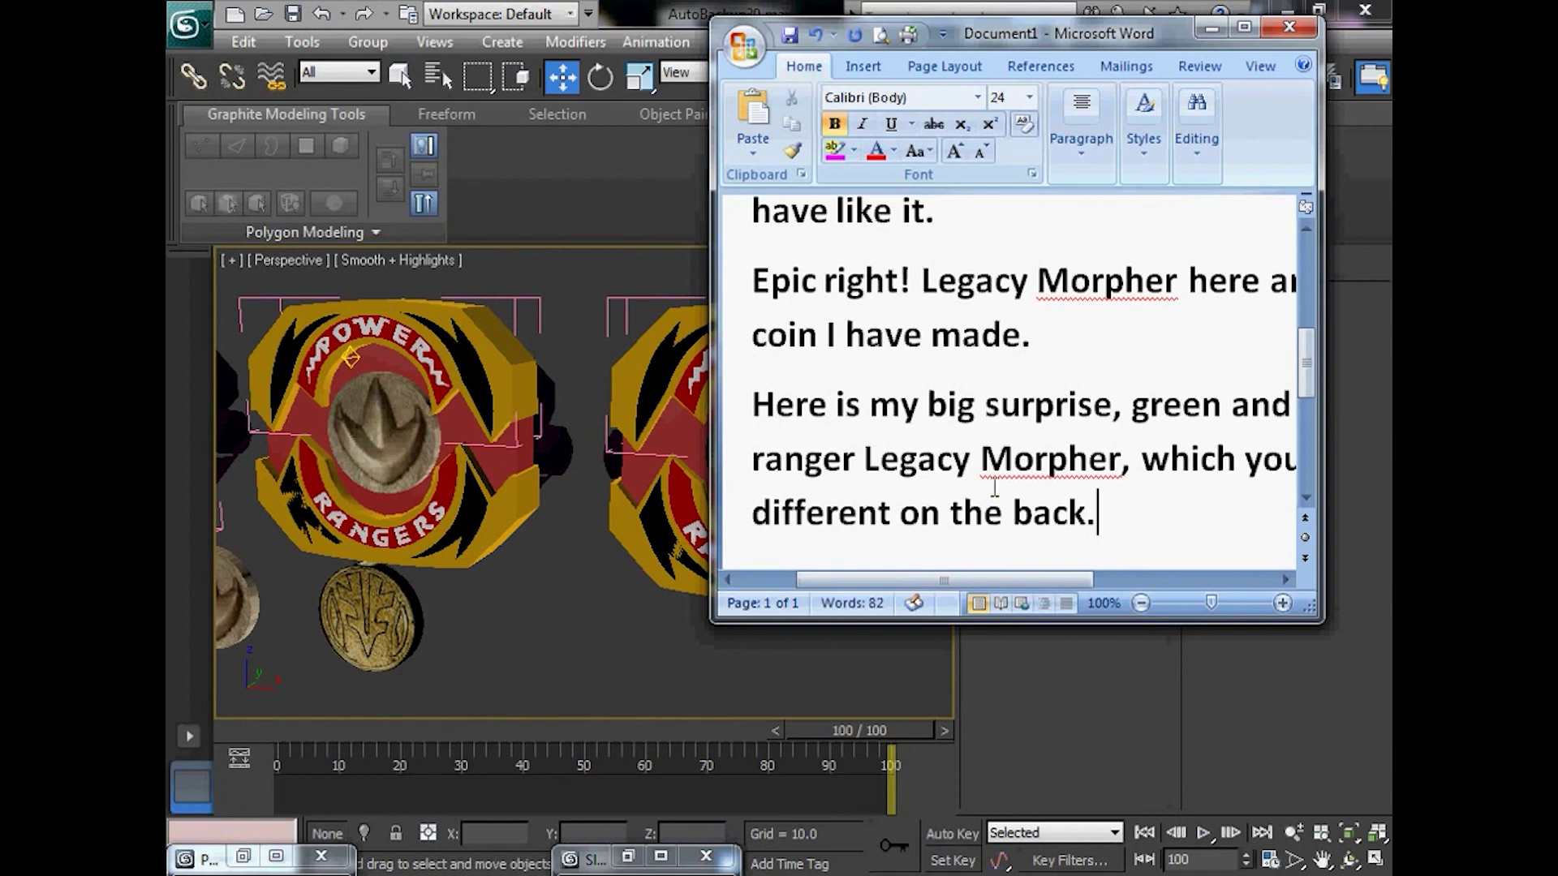
# Return to 3ds Max, change the viewport to the Back view, and examine the back of the first opened gold morpher
pyautogui.click(1211, 28)
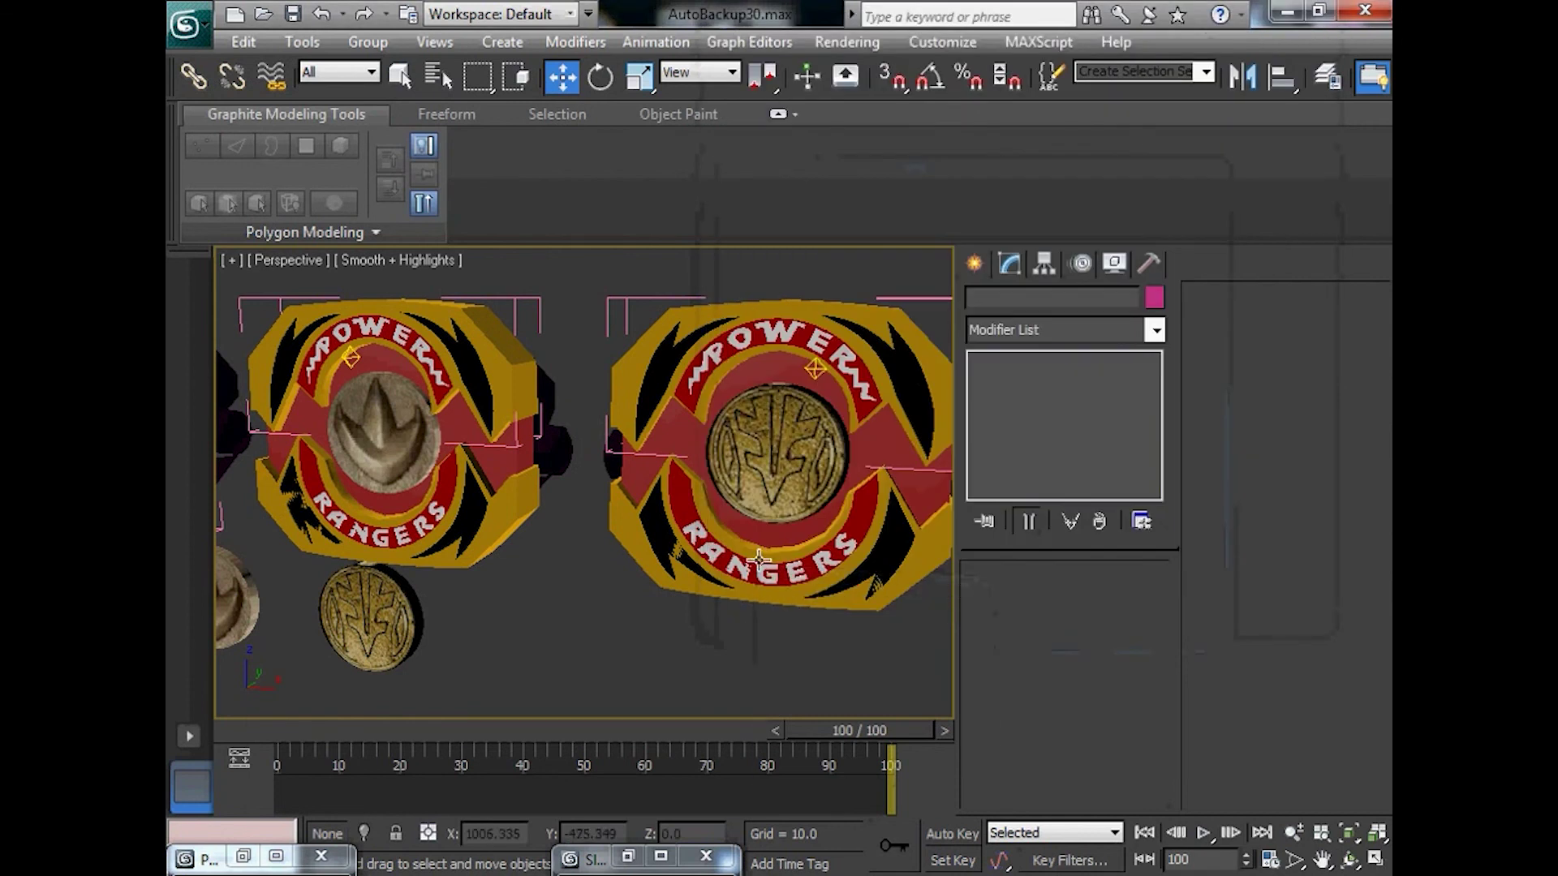
pyautogui.click(313, 260)
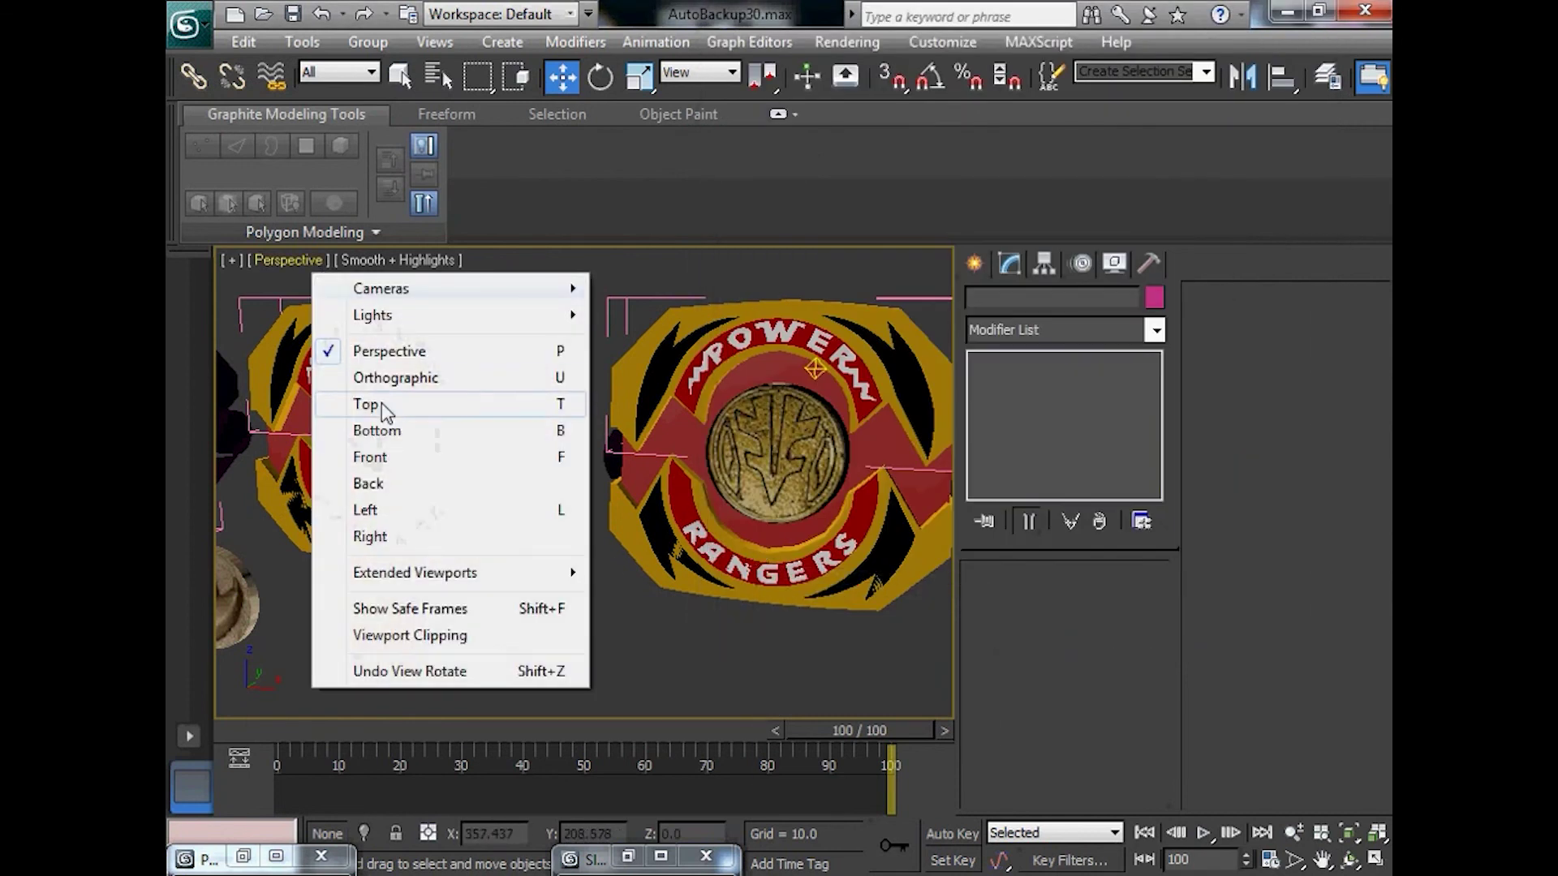
pyautogui.click(381, 482)
pyautogui.moveTo(599, 527); pyautogui.dragTo(659, 350, button='middle')
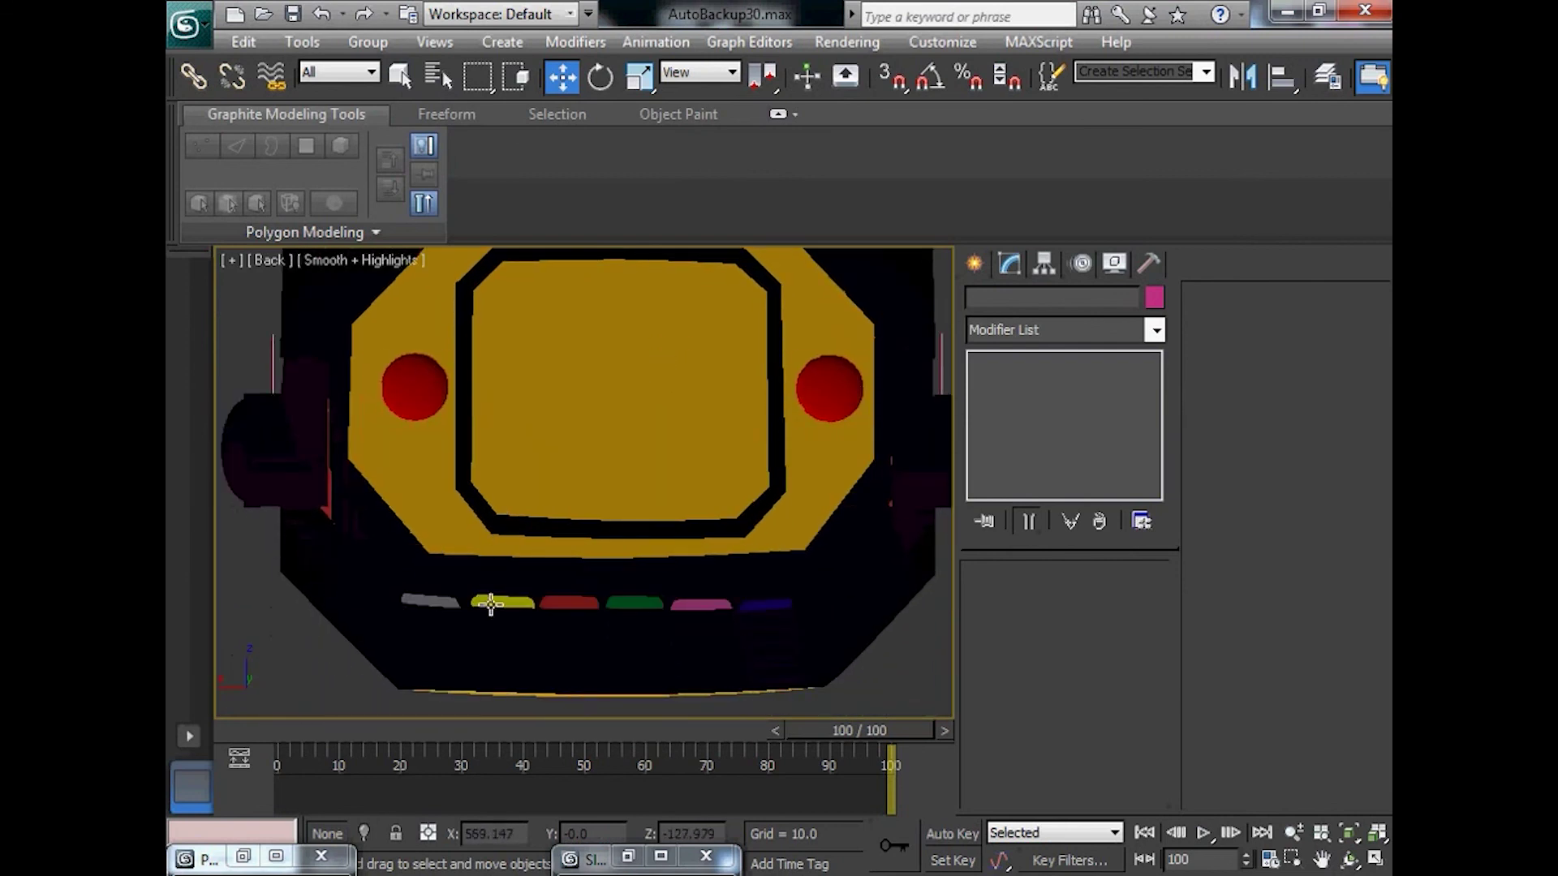
# Examine the colored strips on the other gold morpher's back, and set the time to frame 0 to view that back closed
pyautogui.moveTo(479, 589); pyautogui.dragTo(830, 605, button='middle')
pyautogui.scroll(-2, 465, 565)
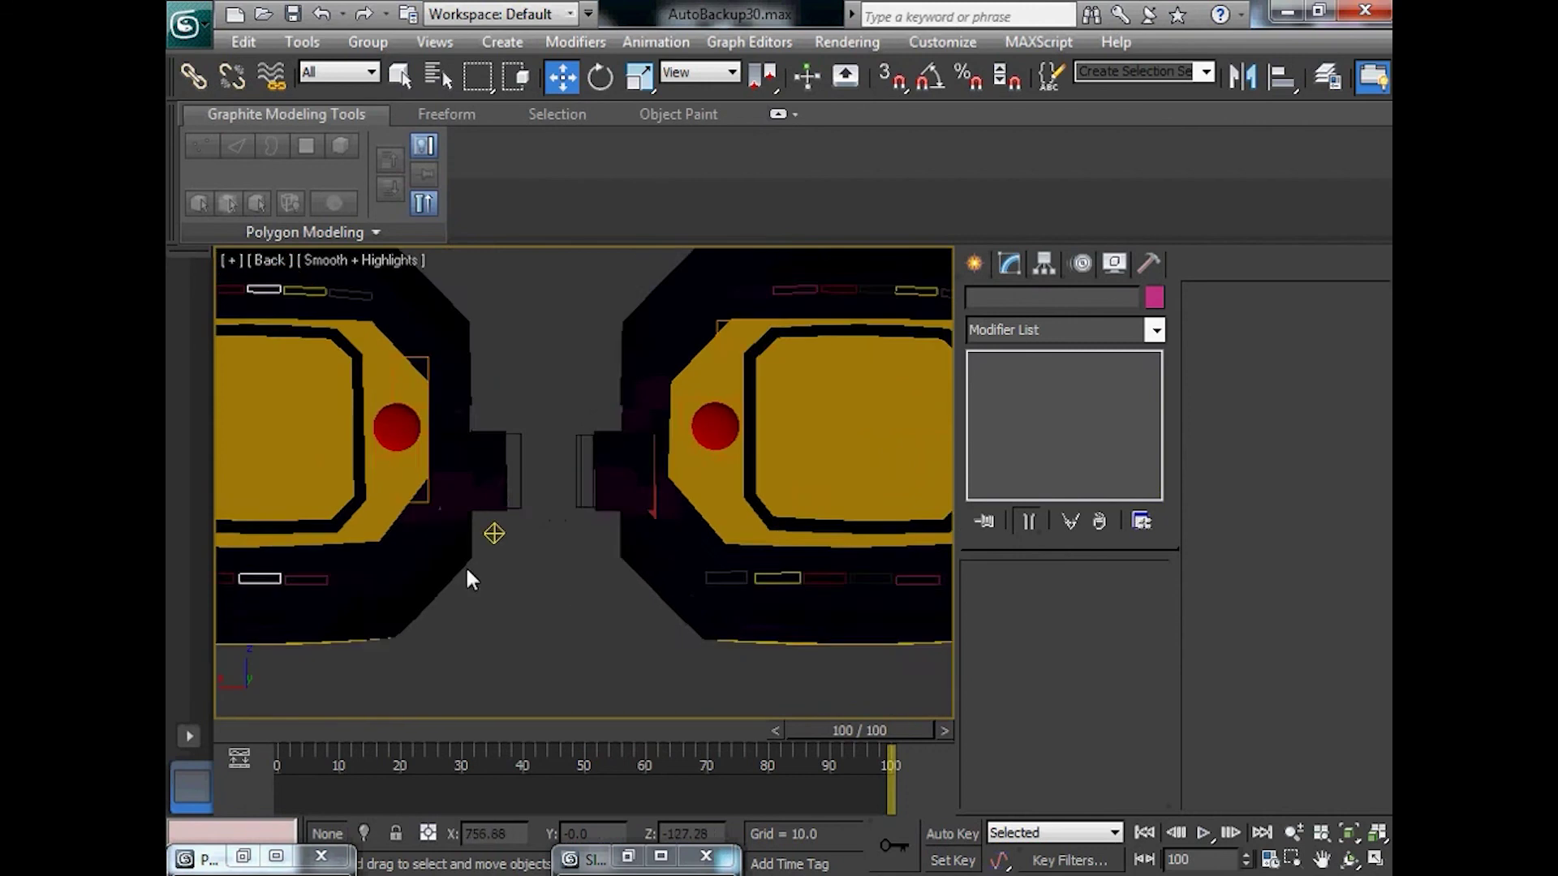
pyautogui.moveTo(504, 553); pyautogui.dragTo(815, 568, button='middle')
pyautogui.scroll(2, 568, 487)
pyautogui.moveTo(549, 470); pyautogui.dragTo(581, 563, button='middle')
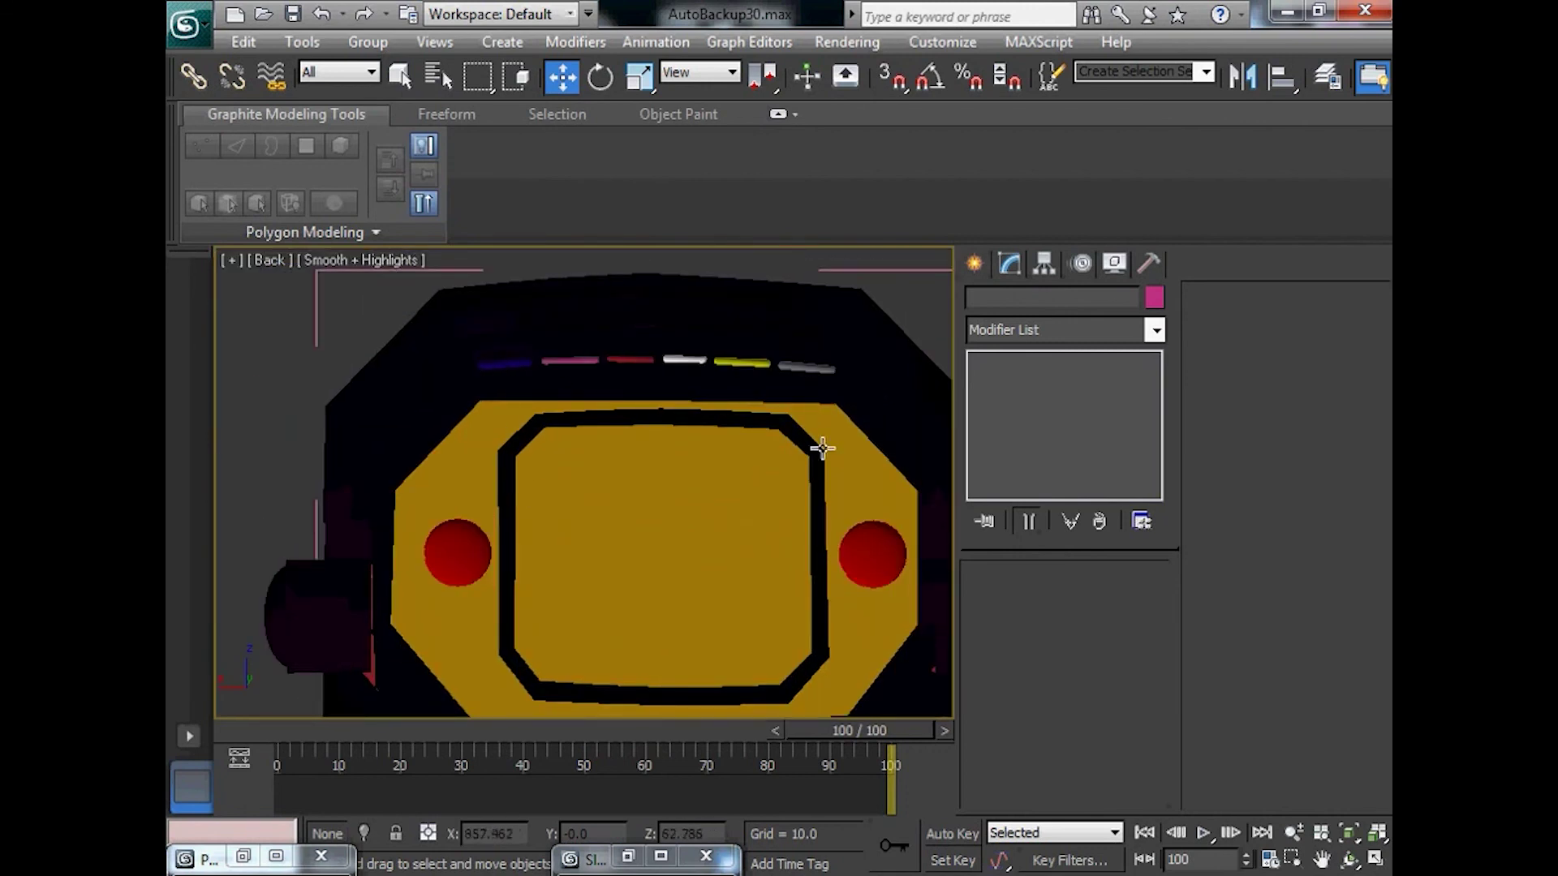
pyautogui.moveTo(701, 533); pyautogui.dragTo(626, 372, button='middle')
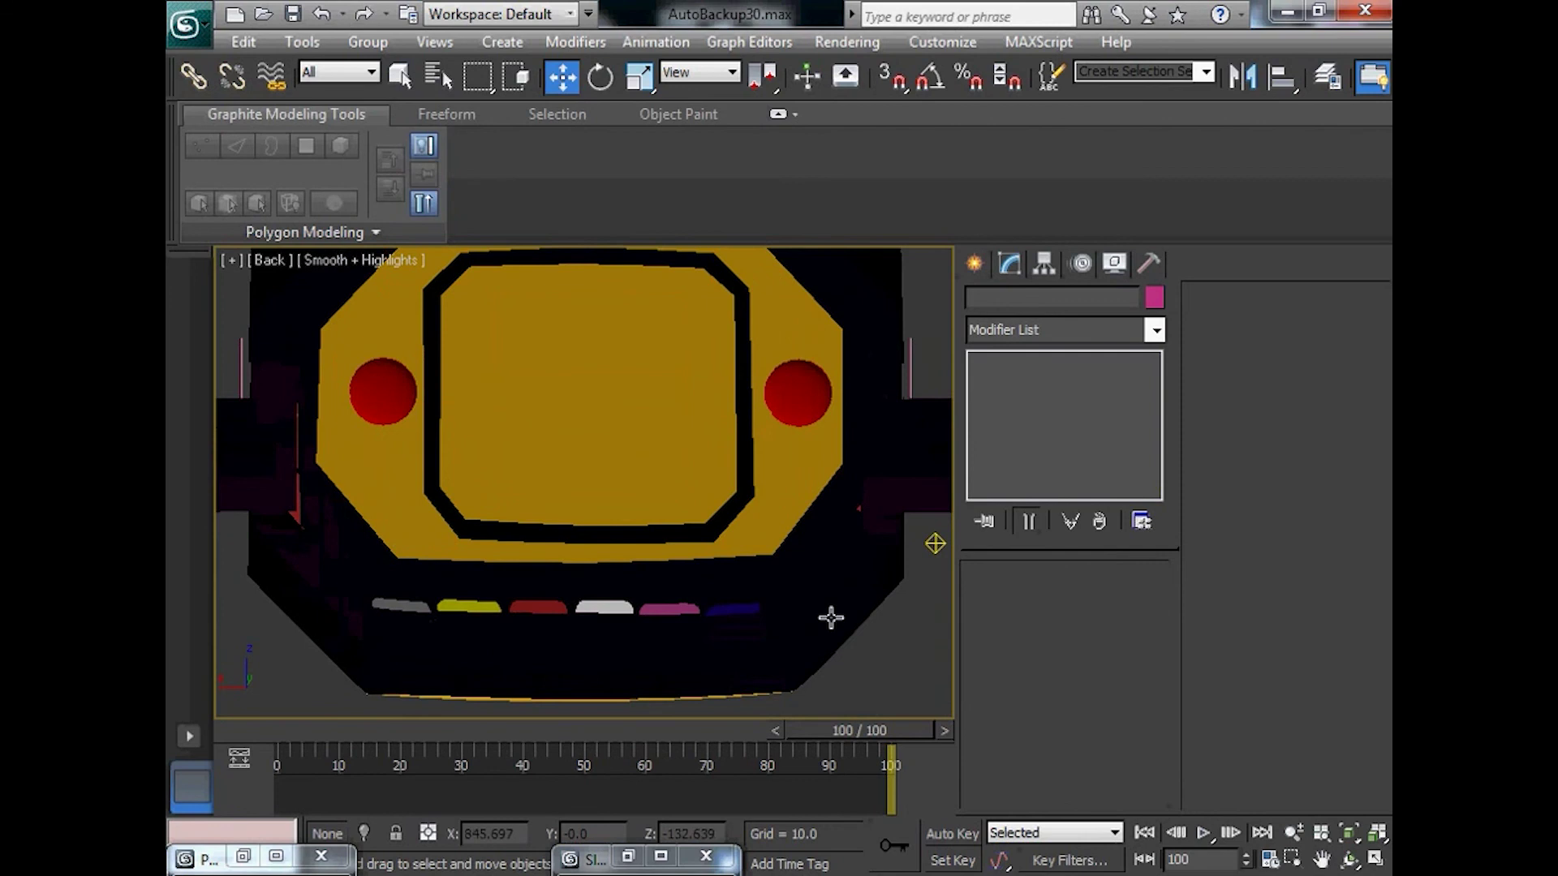
pyautogui.moveTo(870, 733); pyautogui.dragTo(187, 777)
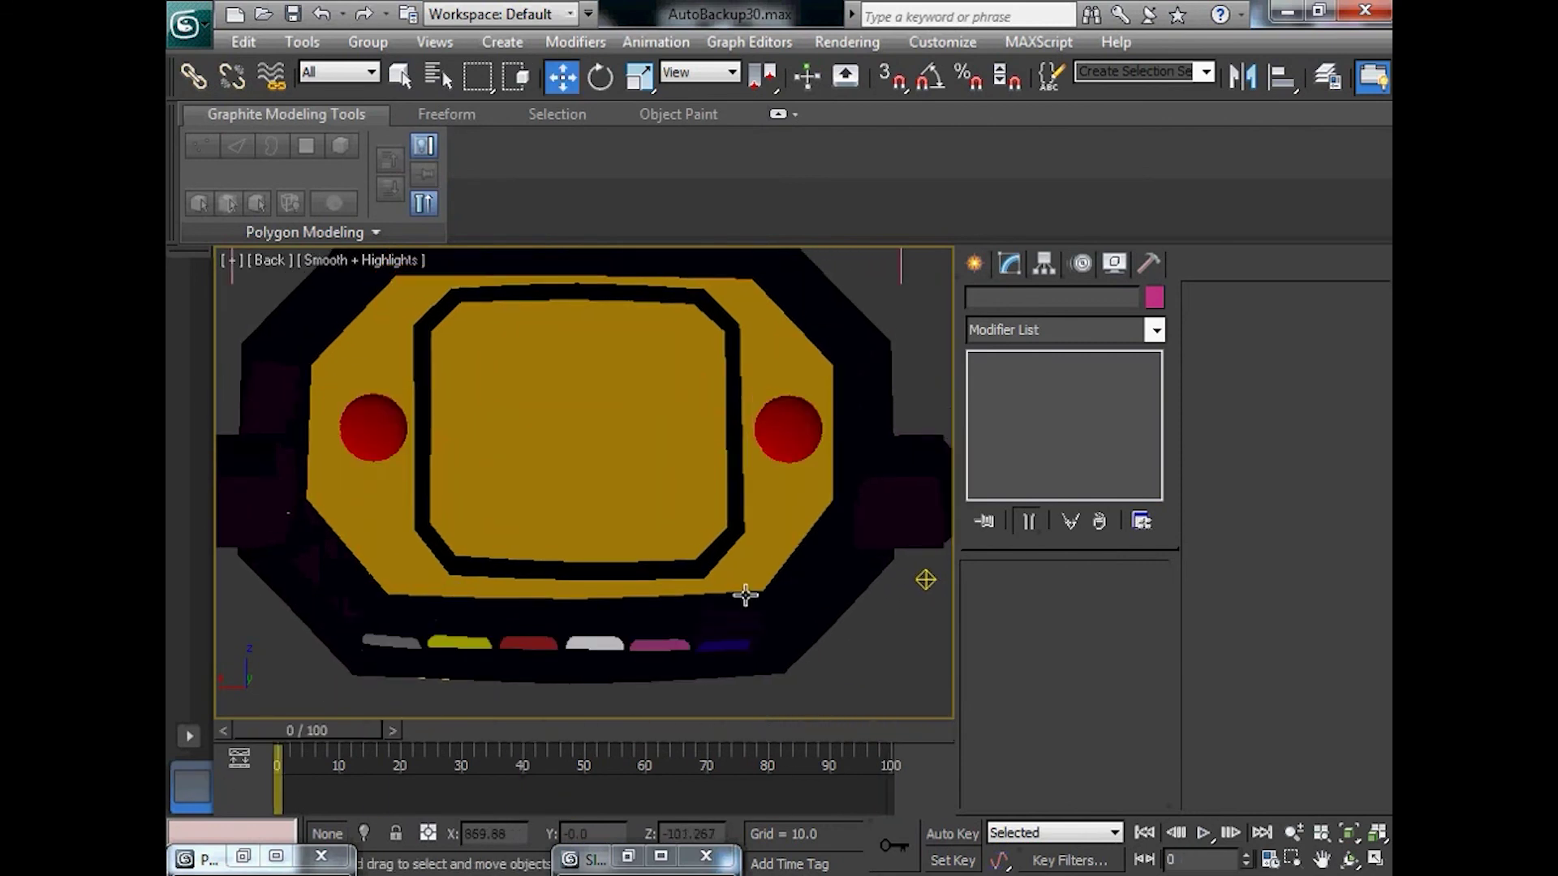
pyautogui.moveTo(745, 595); pyautogui.dragTo(696, 656, button='middle')
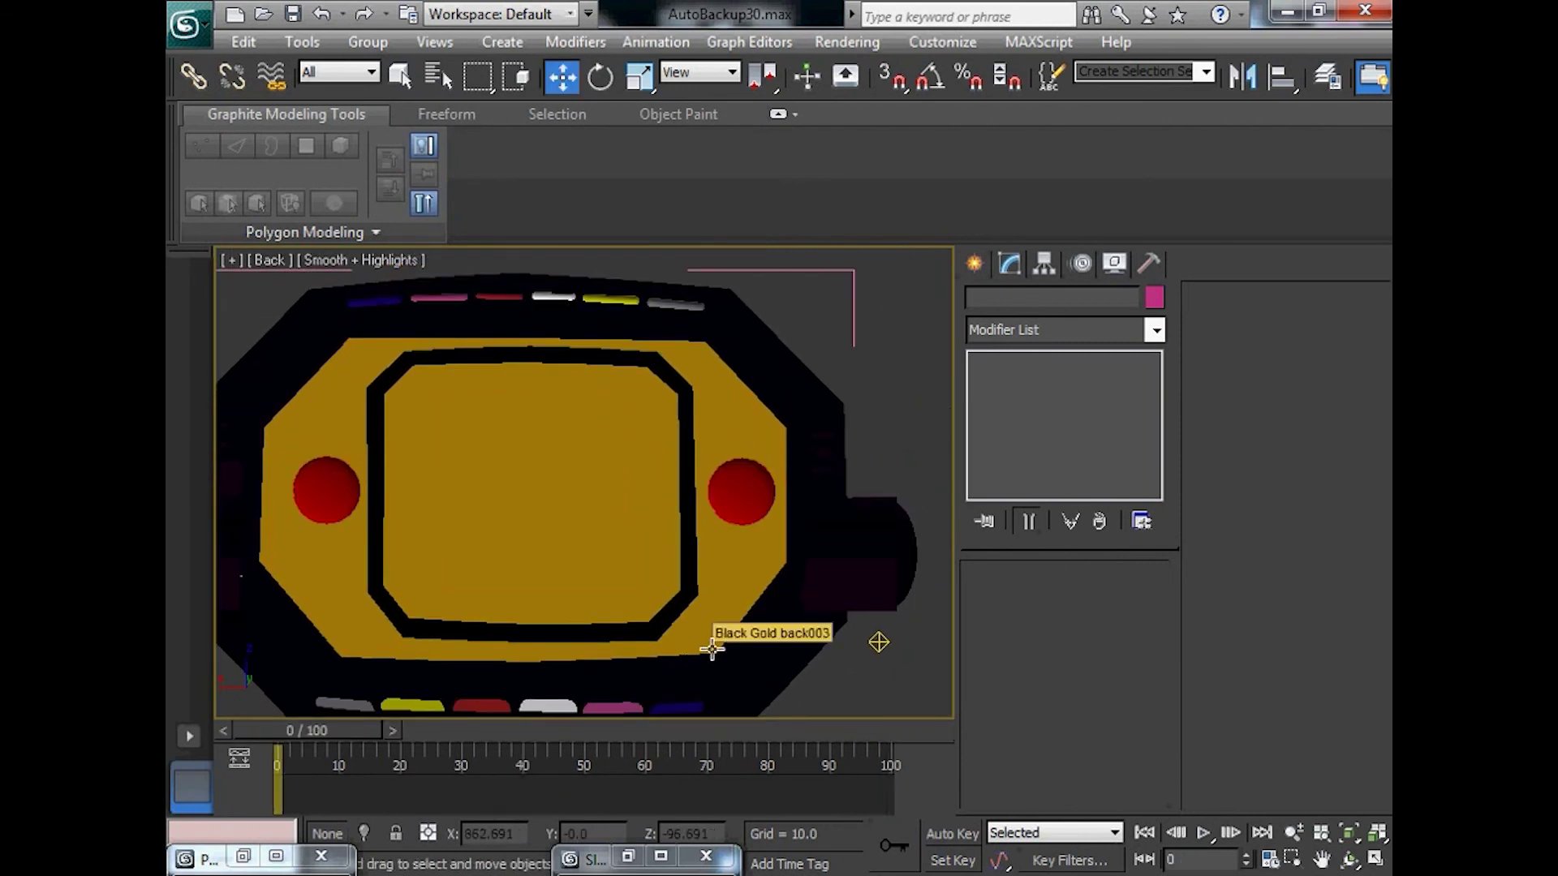
# Return to the Perspective view, render the silver and two gold closed morphers with their coins from an angle, and close the render windows
pyautogui.press('f')
pyautogui.press('p')
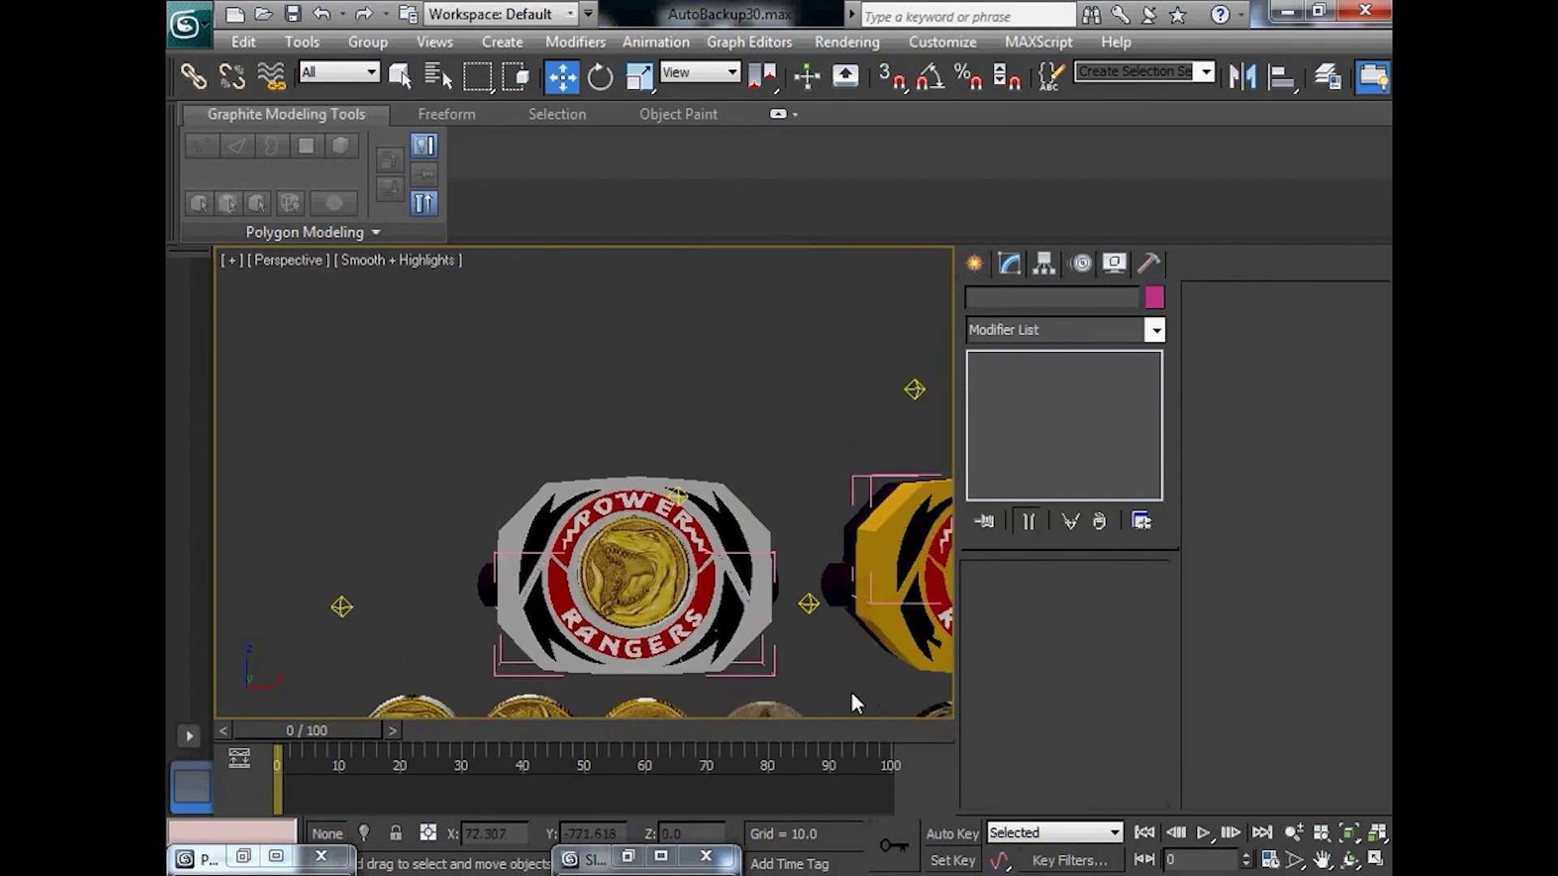
pyautogui.moveTo(849, 672); pyautogui.dragTo(545, 669, button='middle')
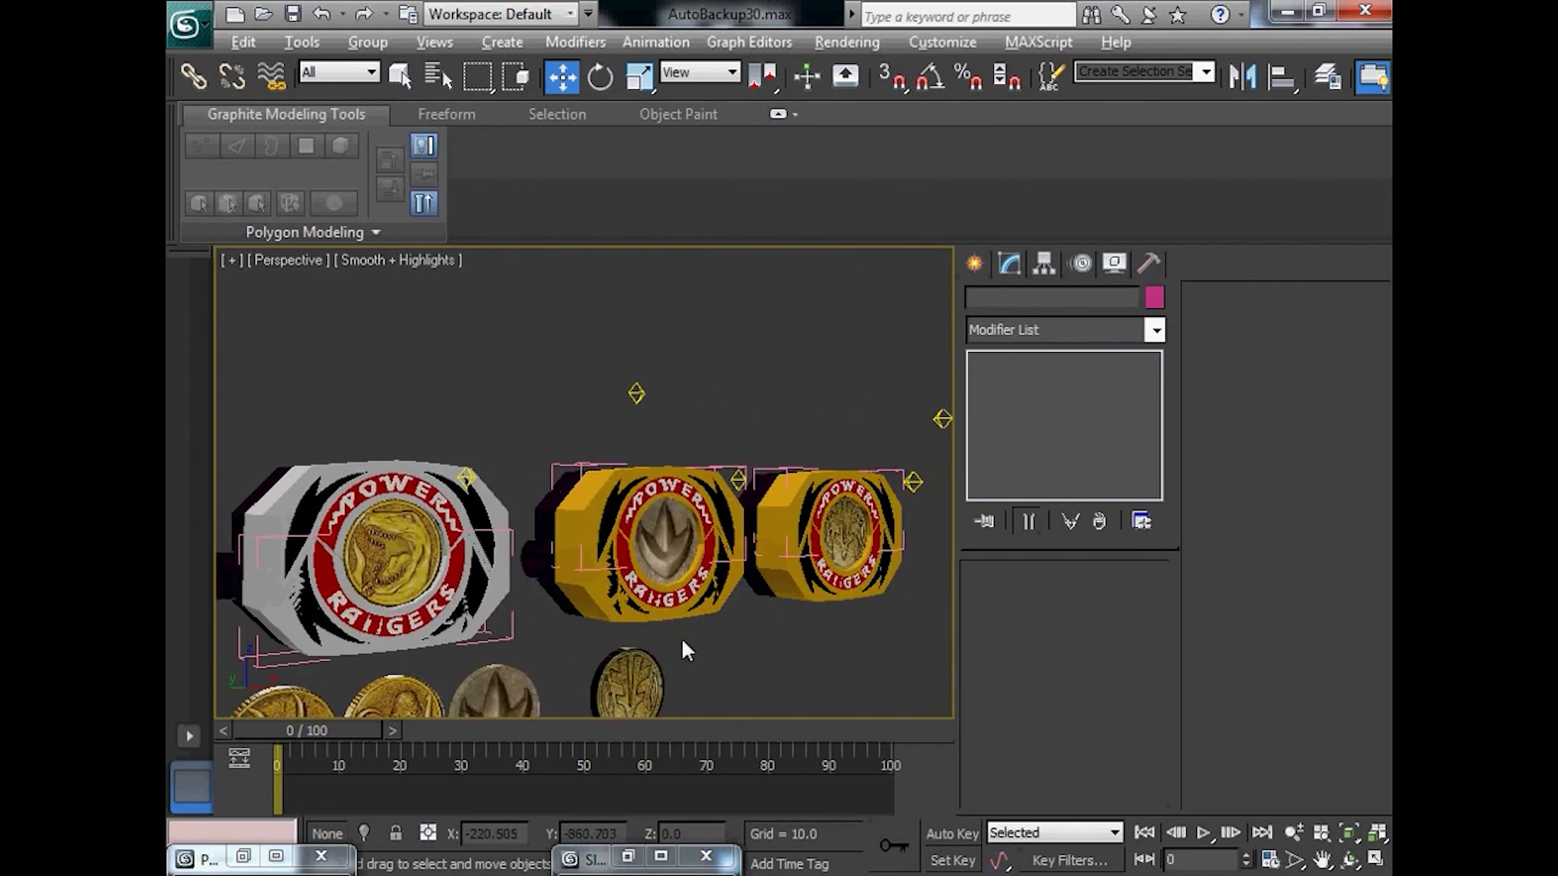
pyautogui.keyDown('alt'); pyautogui.moveTo(682, 649); pyautogui.dragTo(671, 685, button='middle'); pyautogui.keyUp('alt')
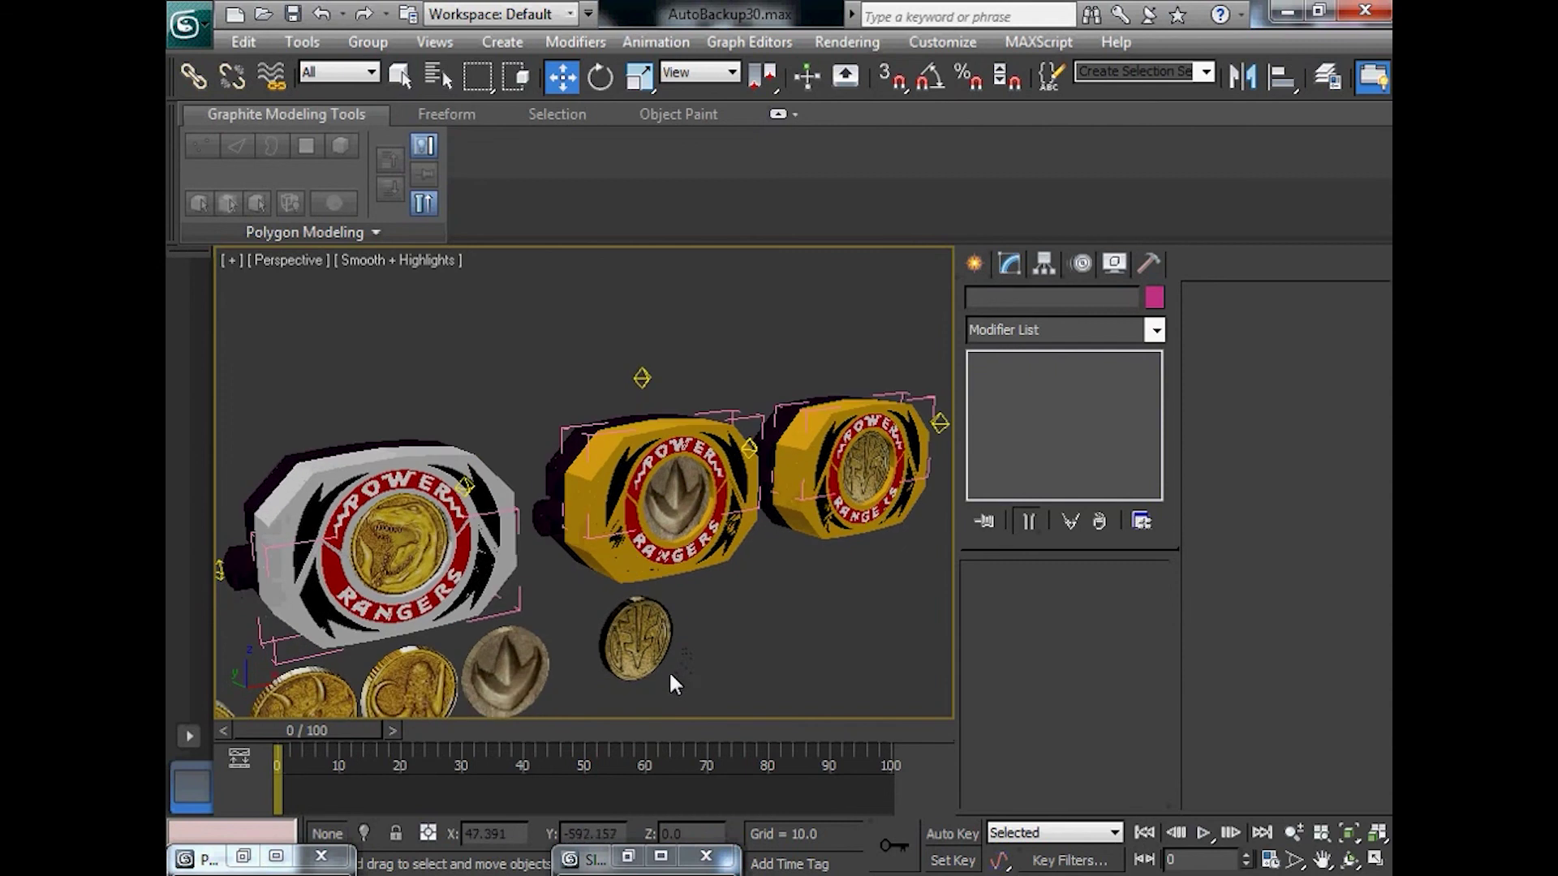
pyautogui.hotkey('shift', 'q')
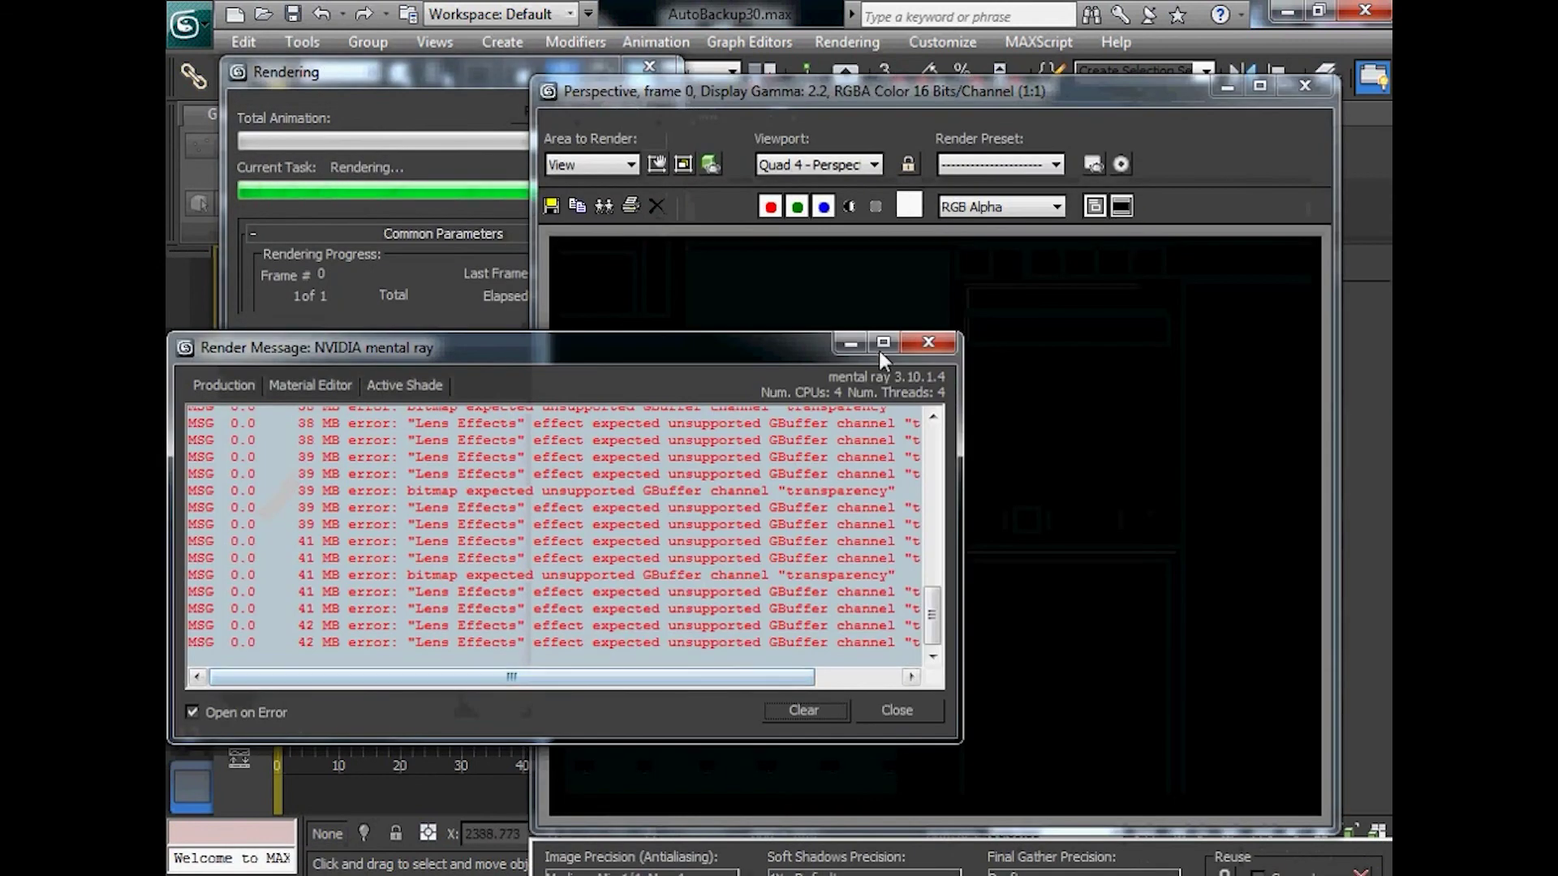
pyautogui.click(927, 344)
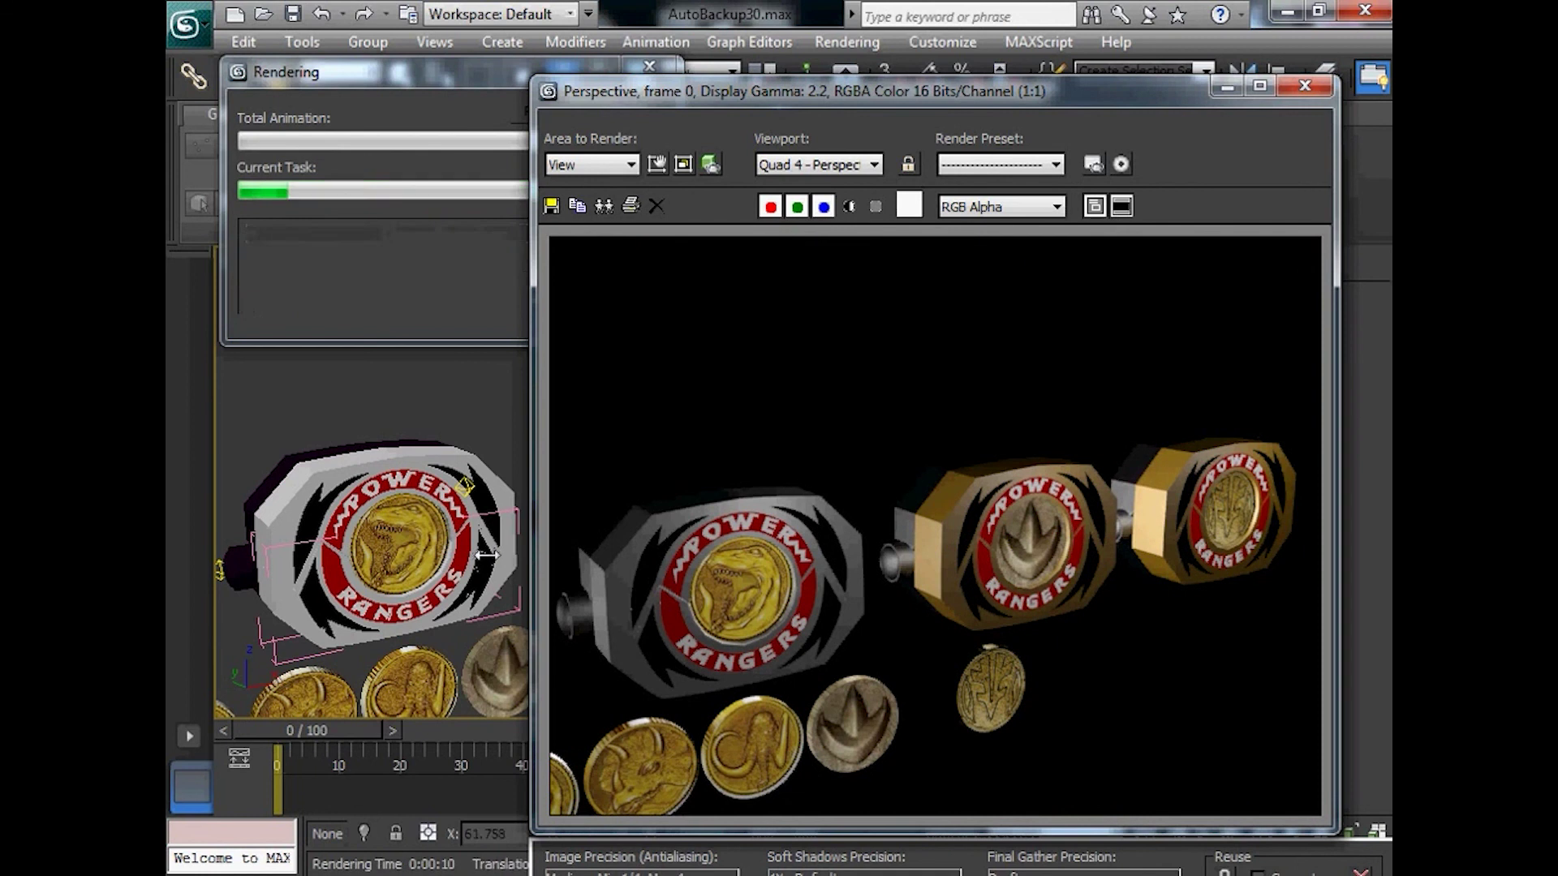
pyautogui.click(1304, 87)
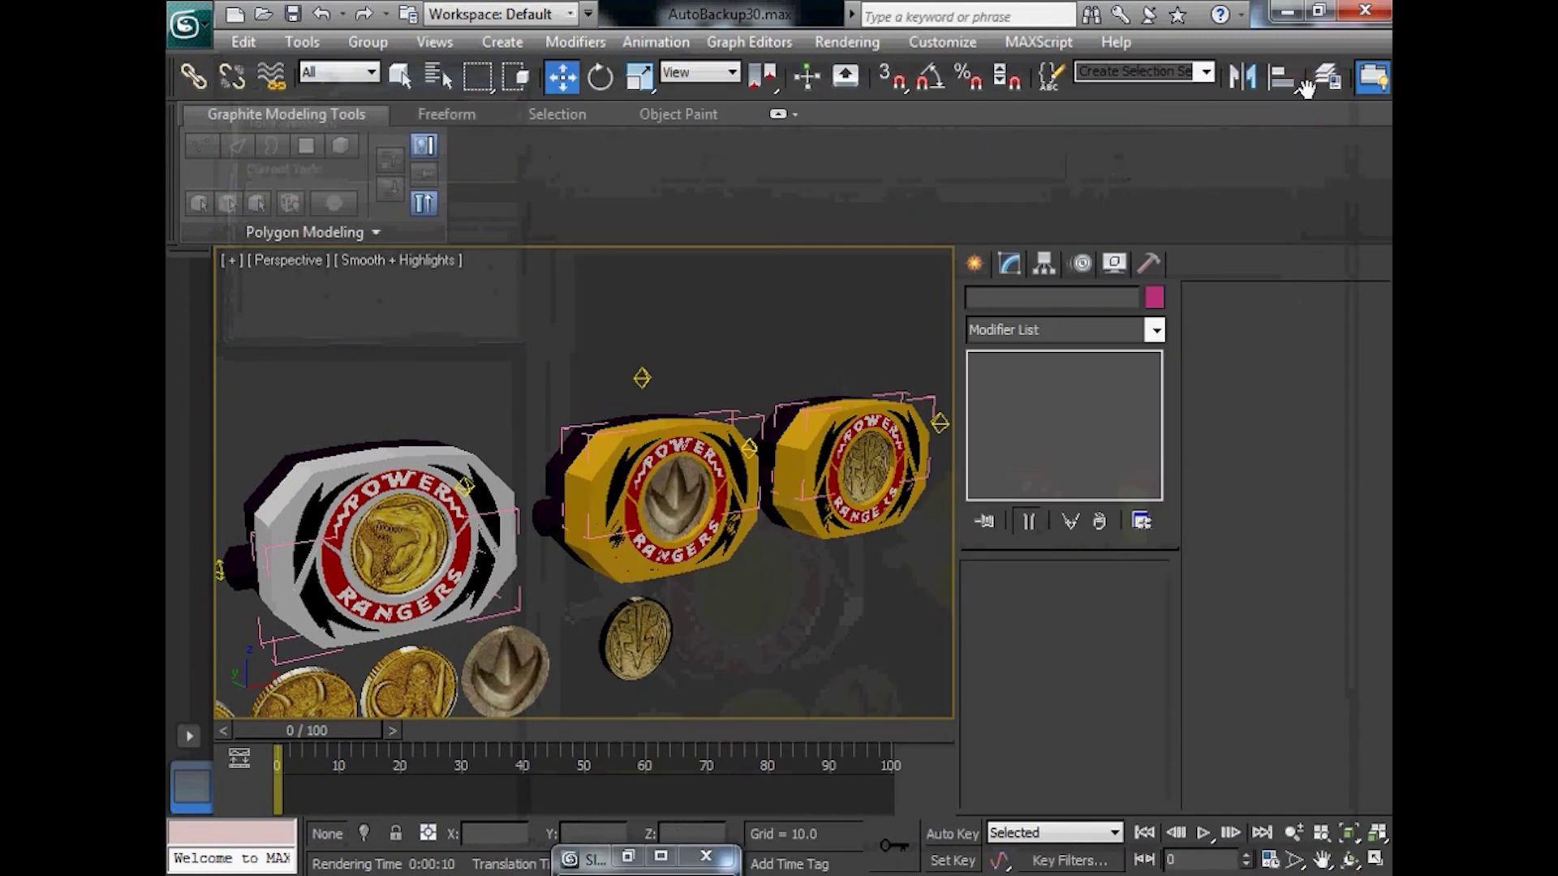